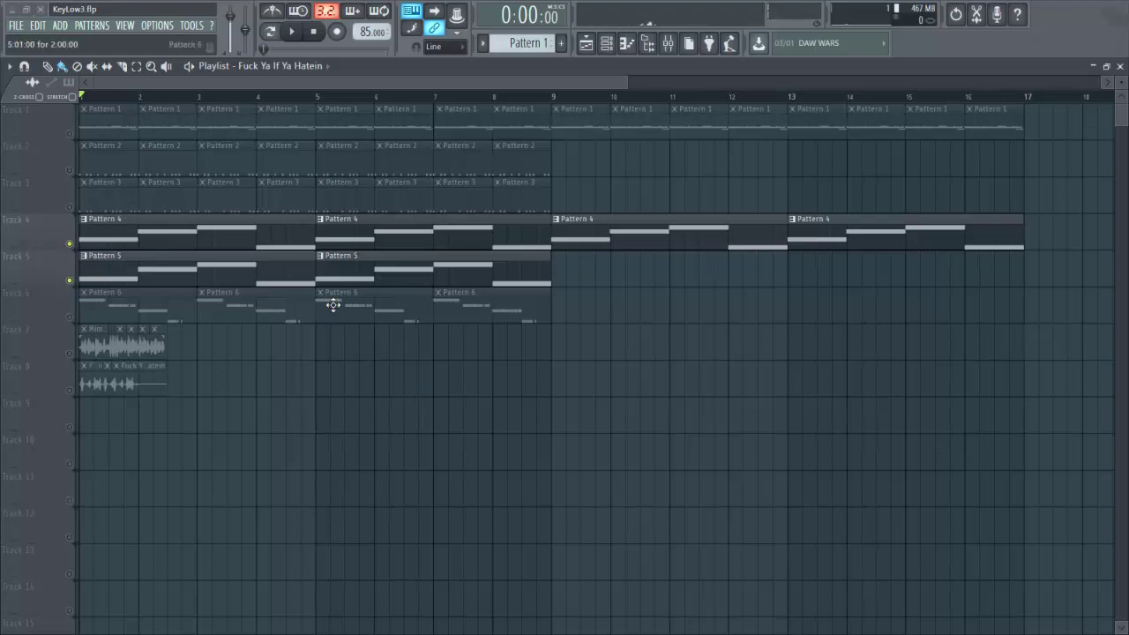
Step: Browse the project files and inspect the KeyLow1 file's properties
left_click(16, 24)
left_click(50, 69)
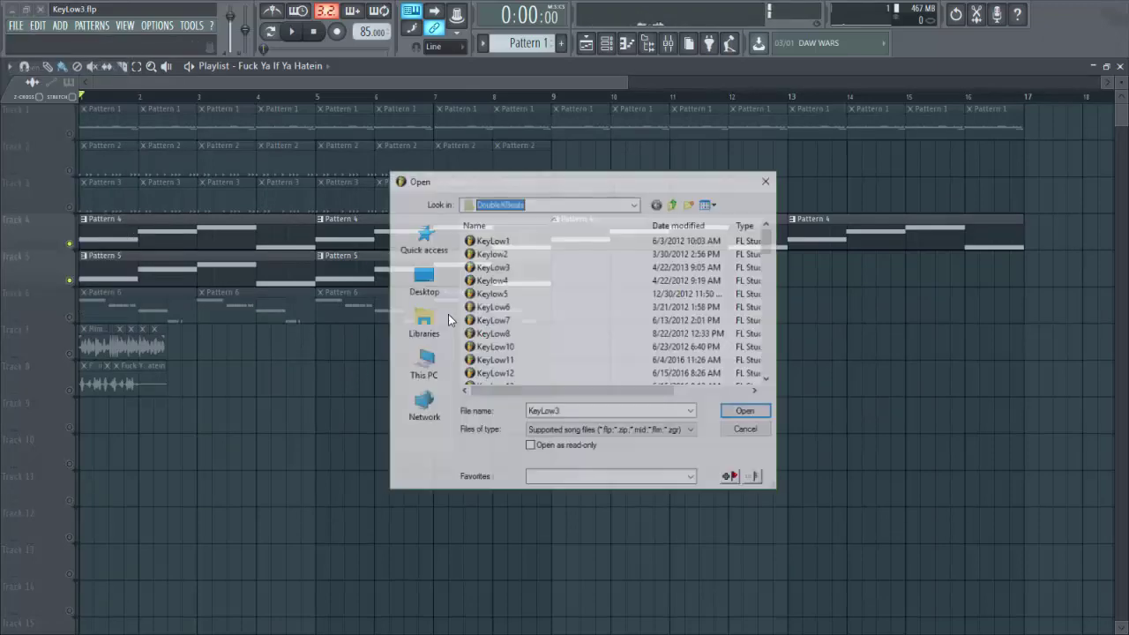
left_click(491, 239)
right_click(501, 237)
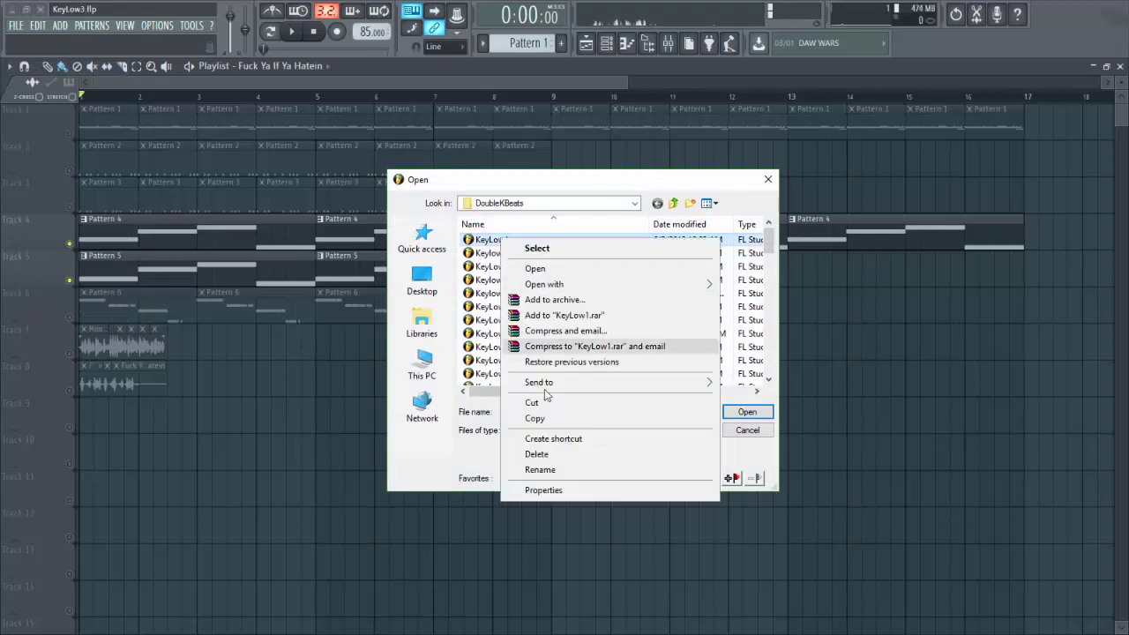
key("Escape")
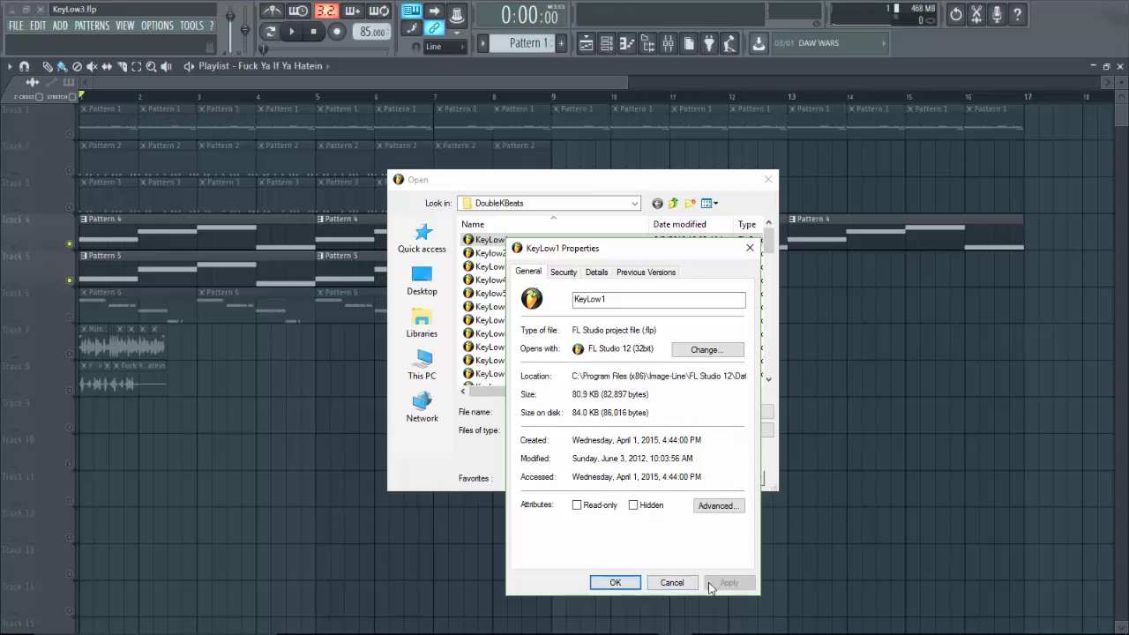
left_click(672, 582)
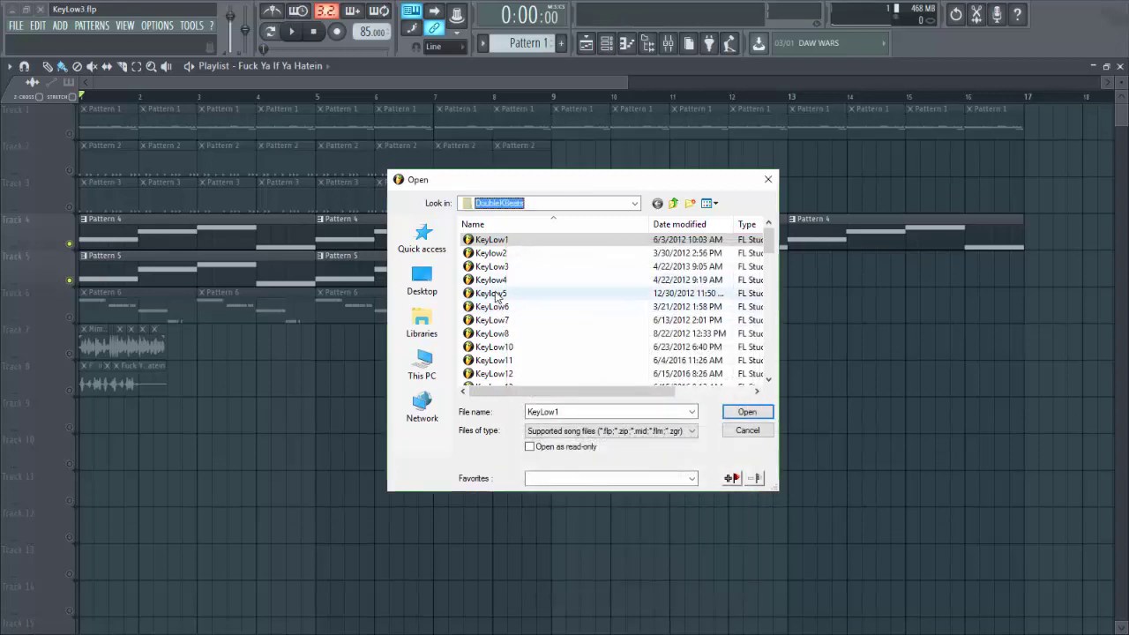
Step: Check KeyLow3's file properties, cancel opening a file, and unmute all playlist tracks via Track 1
right_click(500, 266)
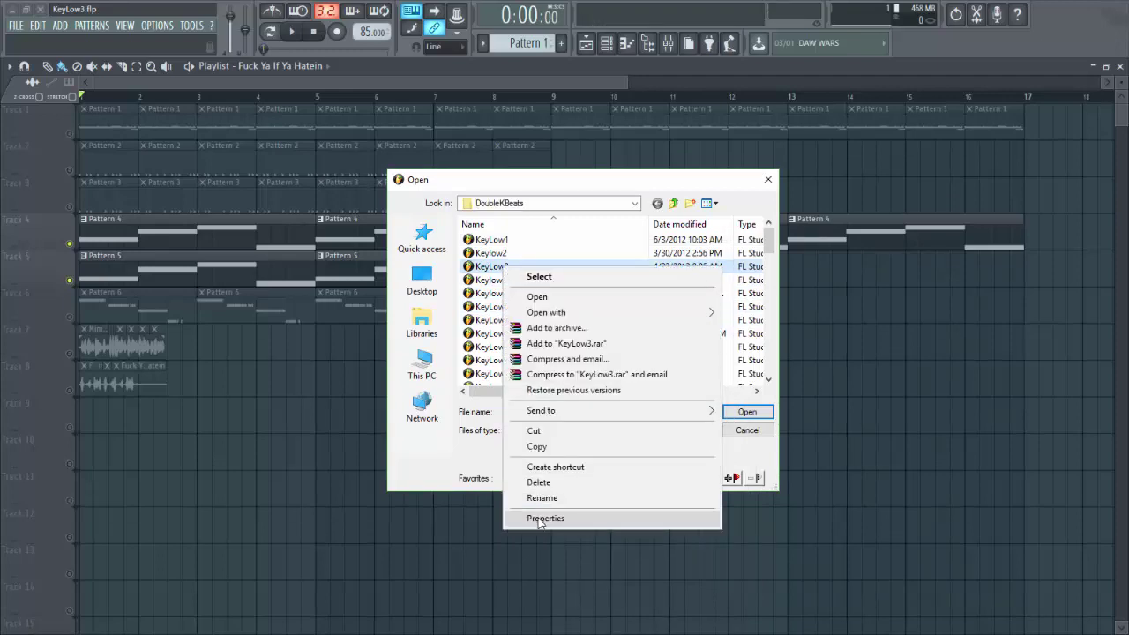
left_click(542, 519)
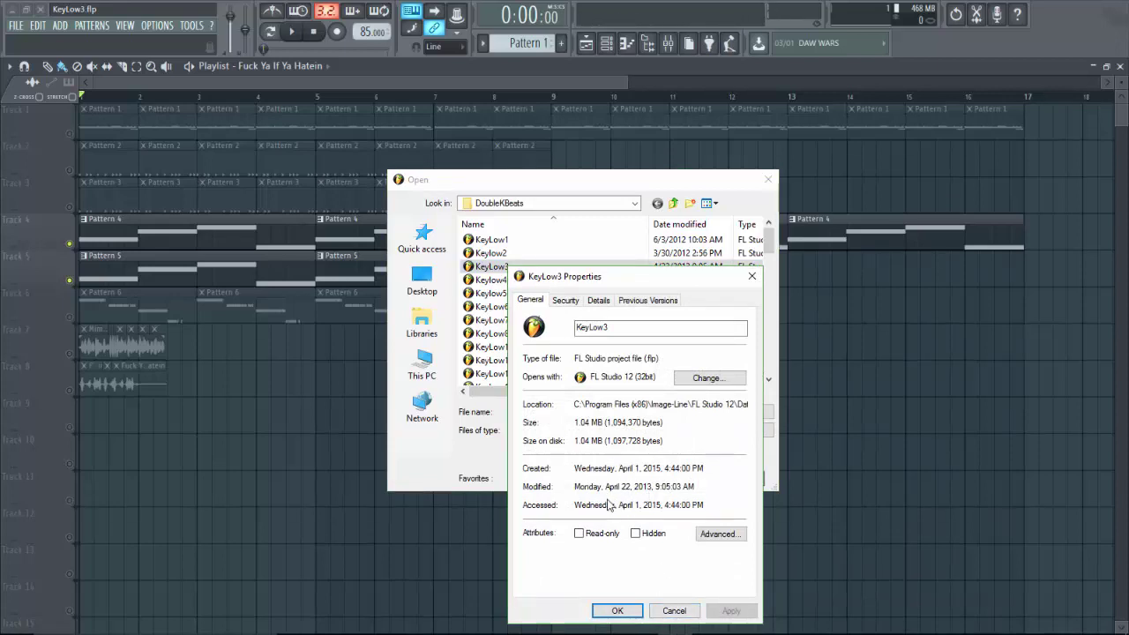
left_click(675, 610)
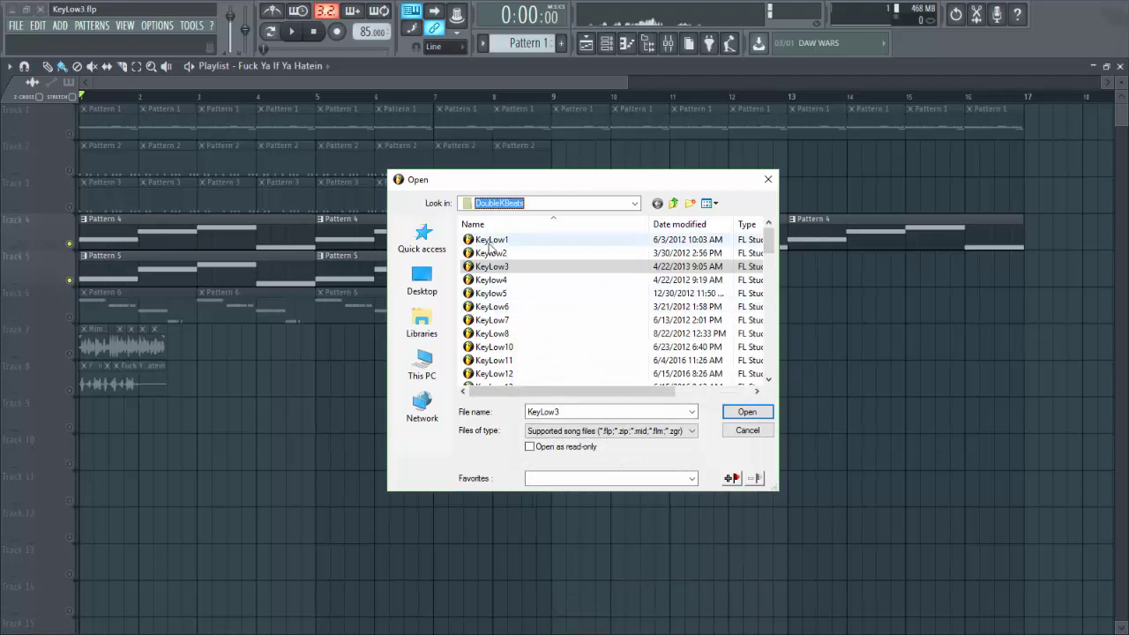
left_click(742, 429)
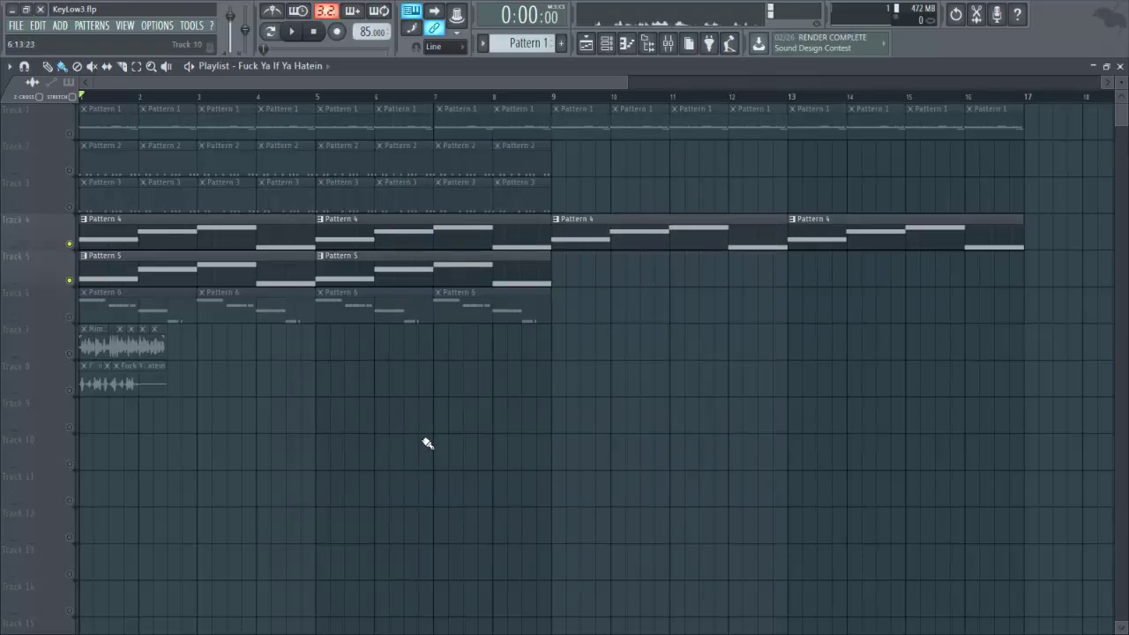
left_click(64, 132, "ctrl")
left_click(63, 133, "ctrl")
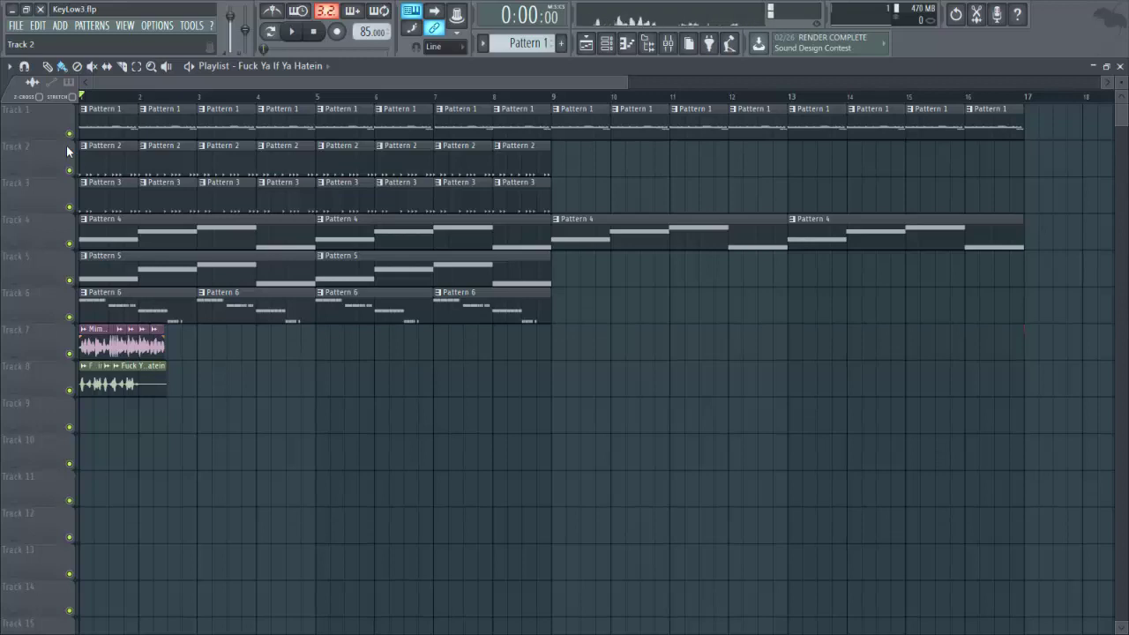
left_click(668, 44)
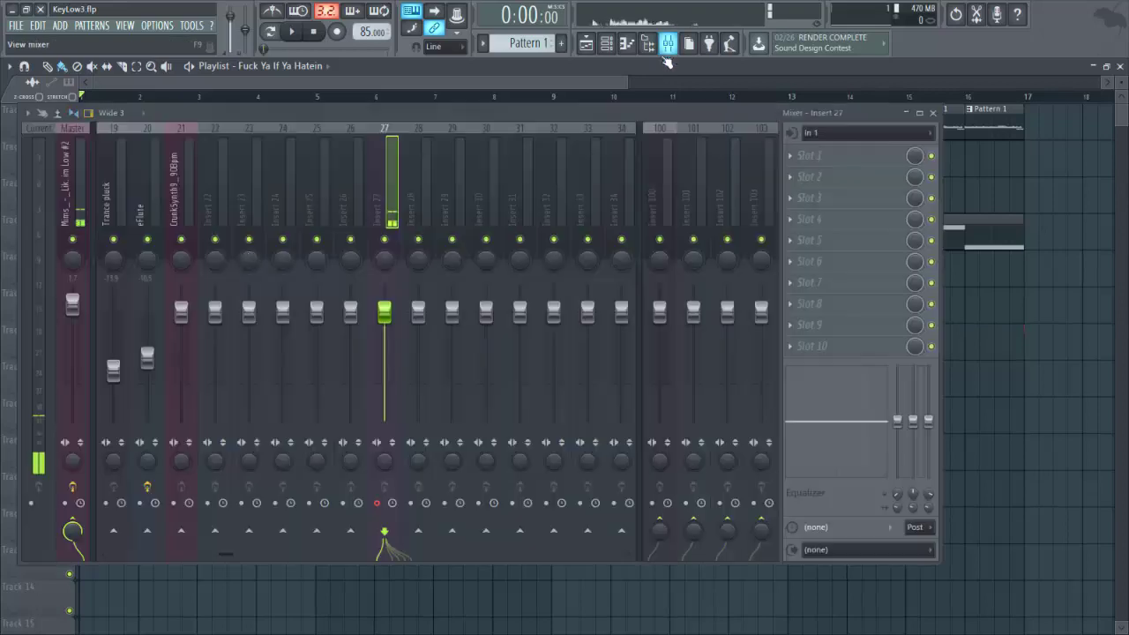
scroll(112, 220, "left", 6)
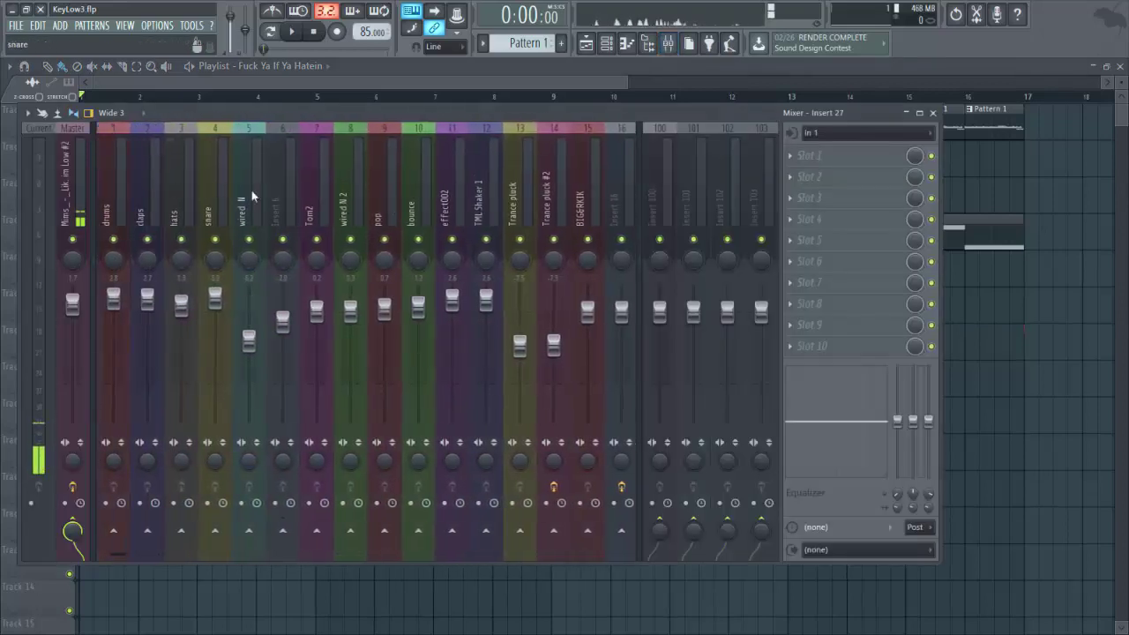
left_click(66, 207)
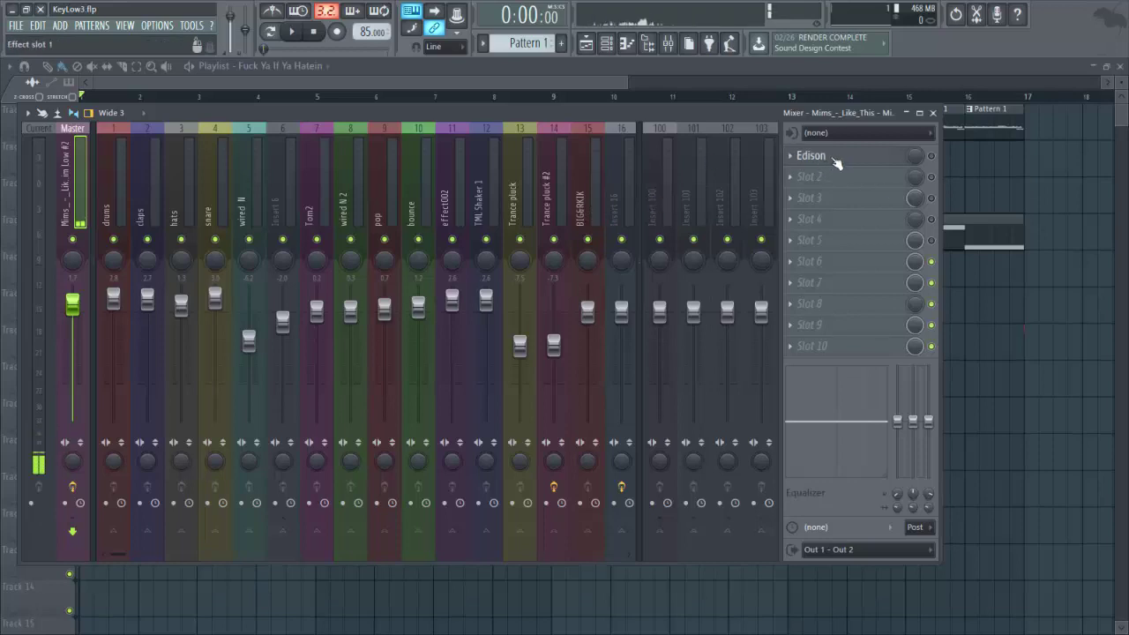
scroll(463, 204, "right", 5)
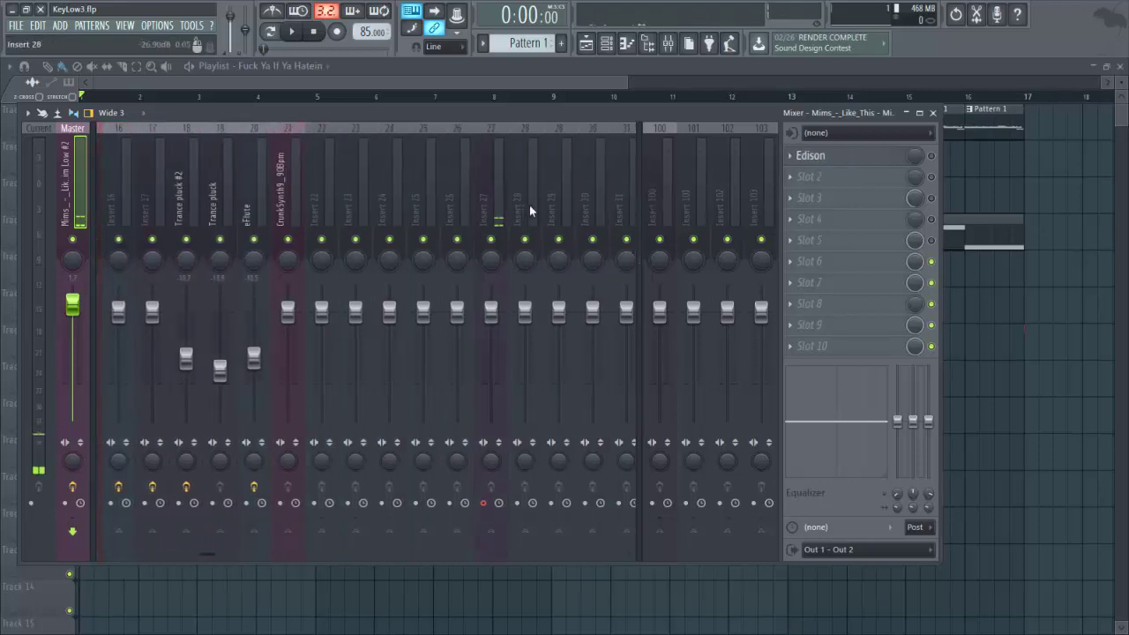
left_click(249, 163)
left_click(207, 174)
left_click(142, 176)
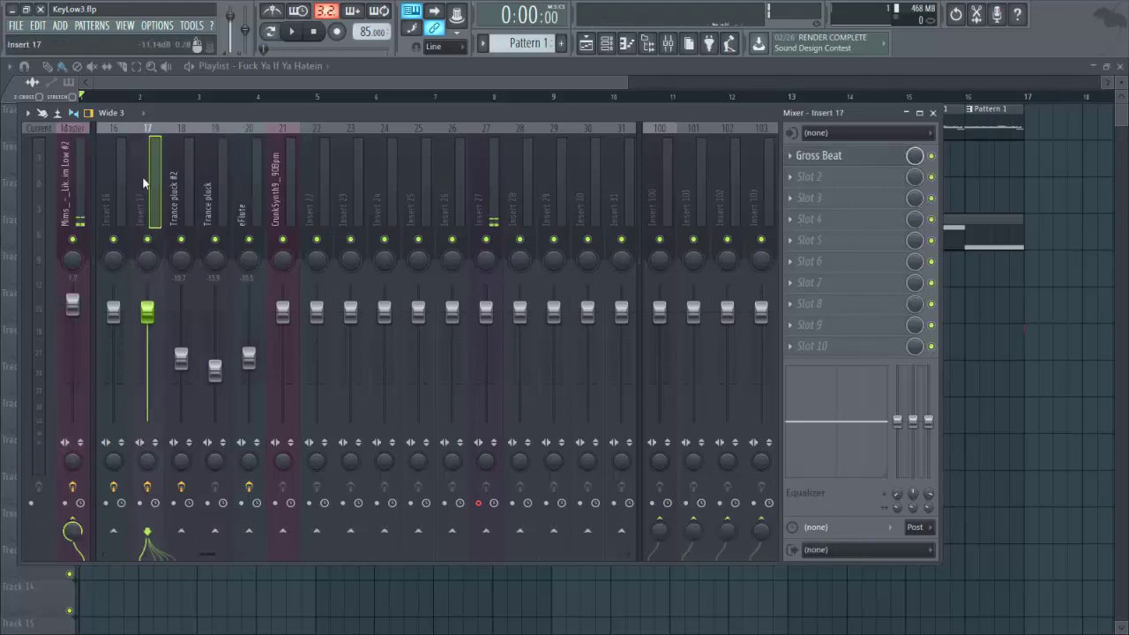
scroll(139, 177, "left", 5)
left_click(216, 187)
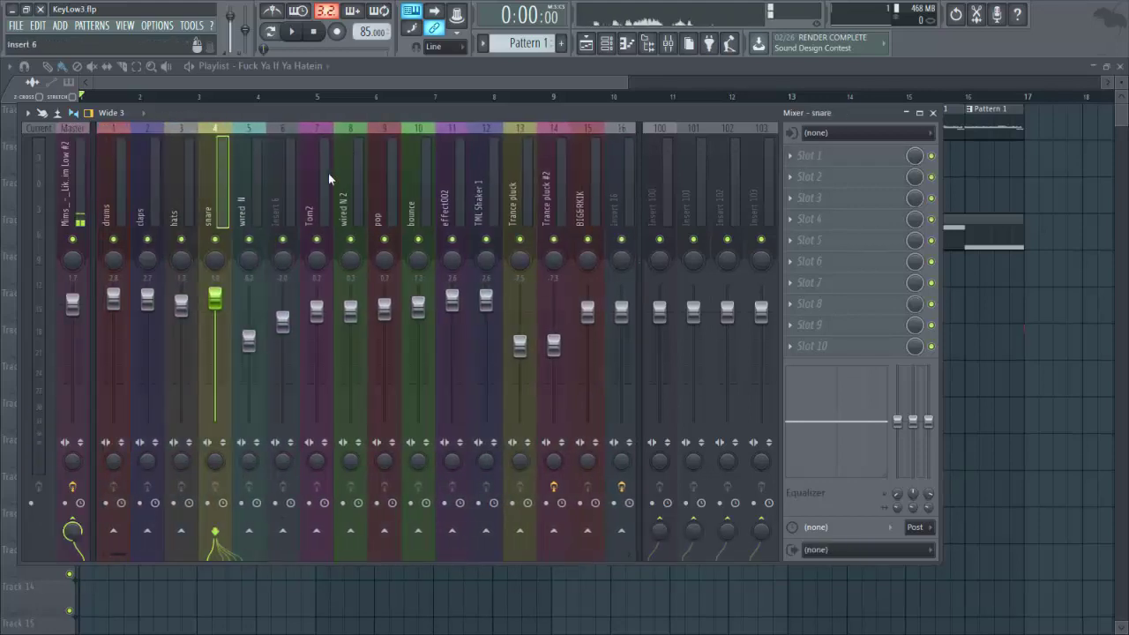
left_click(350, 181)
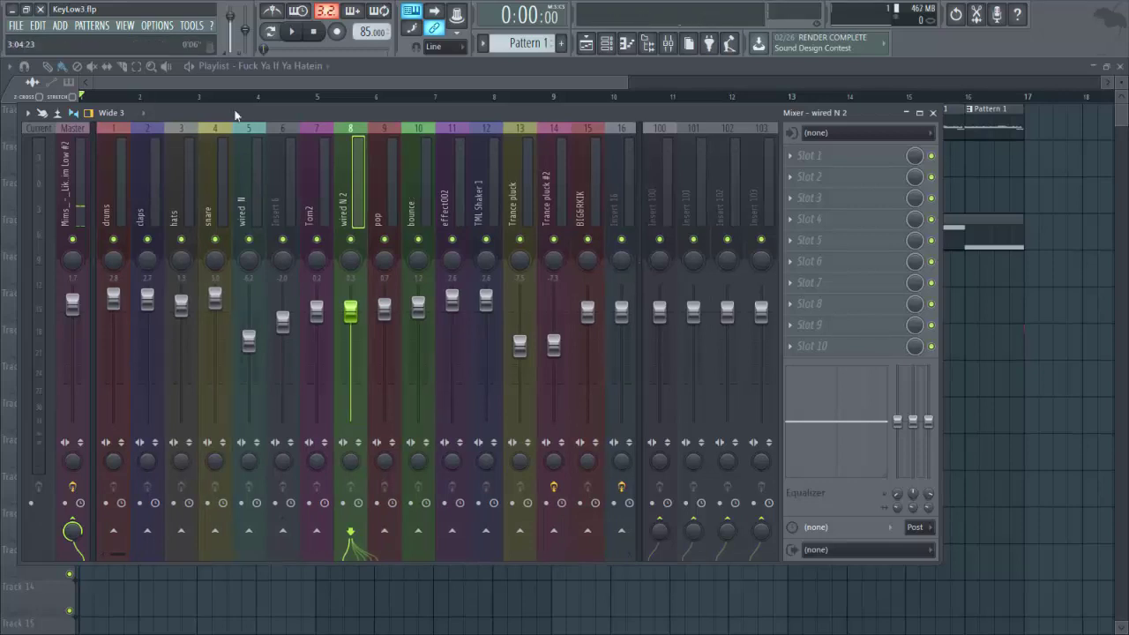
left_click(314, 80)
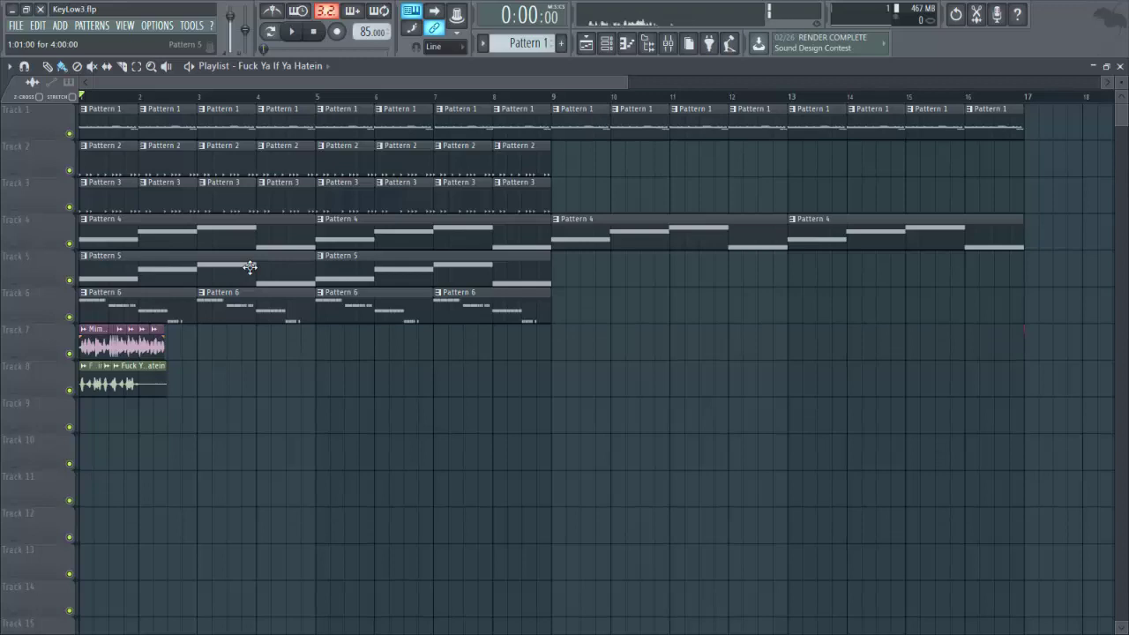
right_click(70, 354)
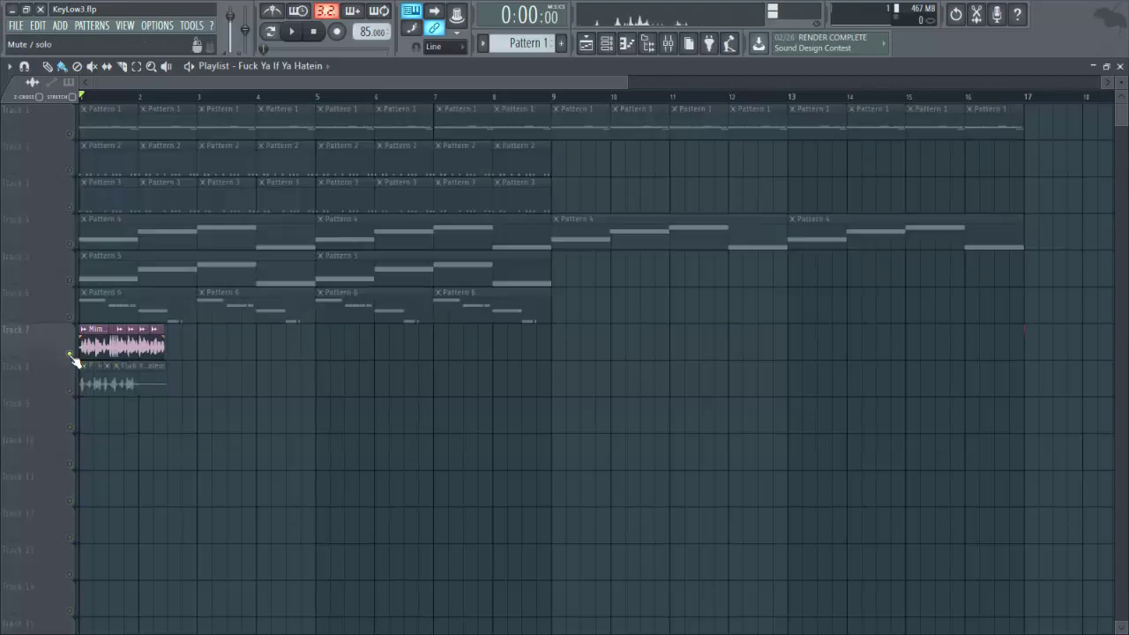
right_click(71, 390)
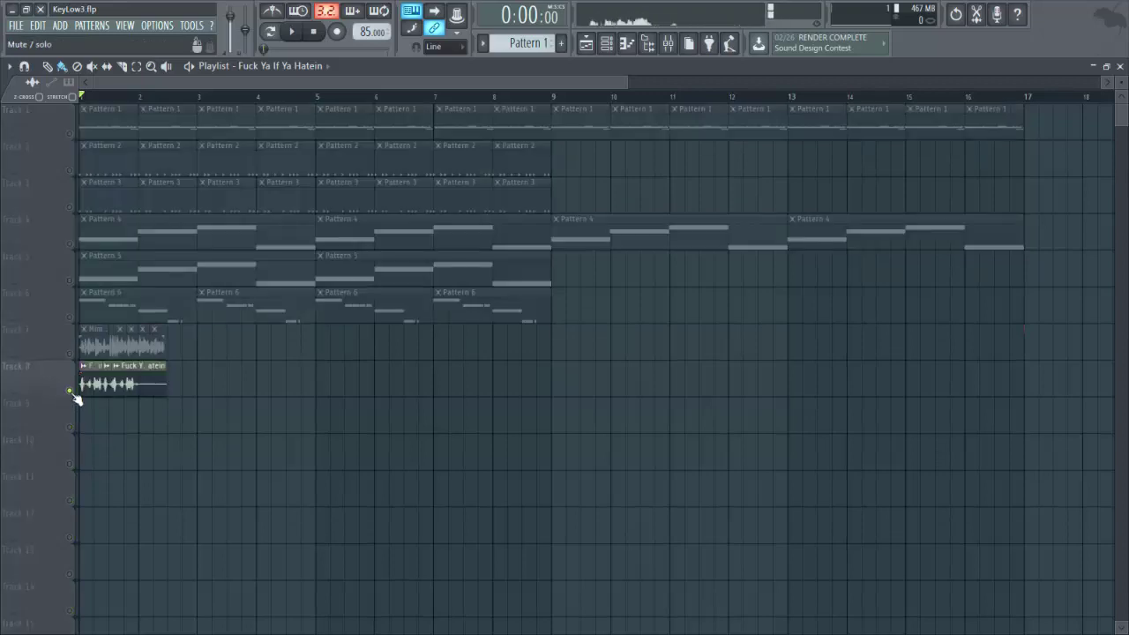
right_click(70, 390)
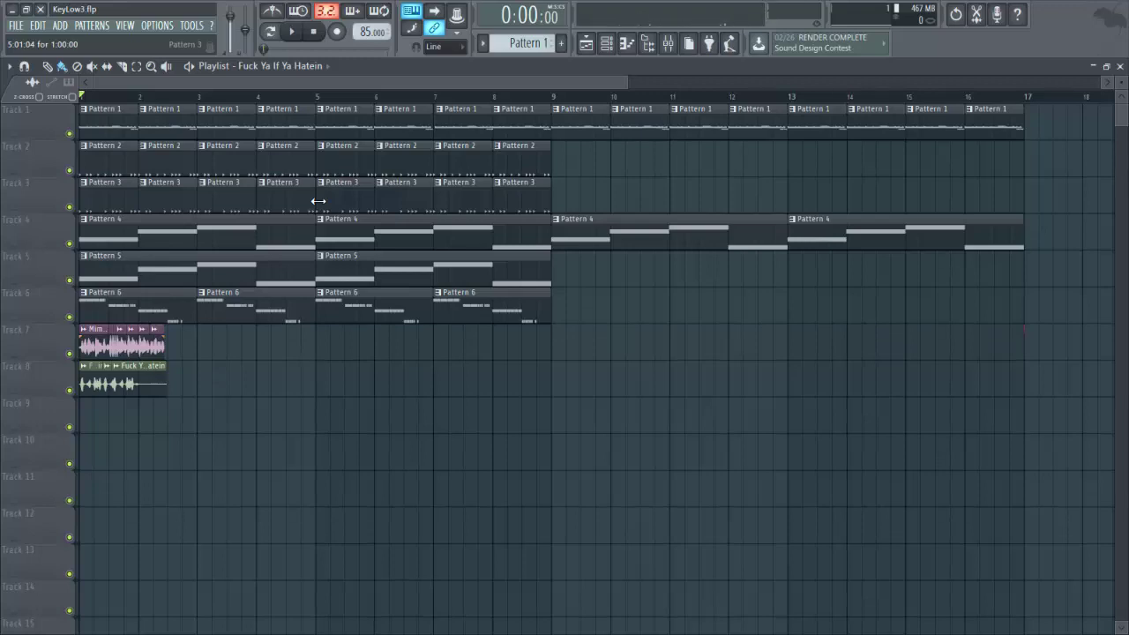
Step: Solo Track 1, audition Pattern 1 in the Channel rack, then open Kick 25 in the piano roll
right_click(70, 134)
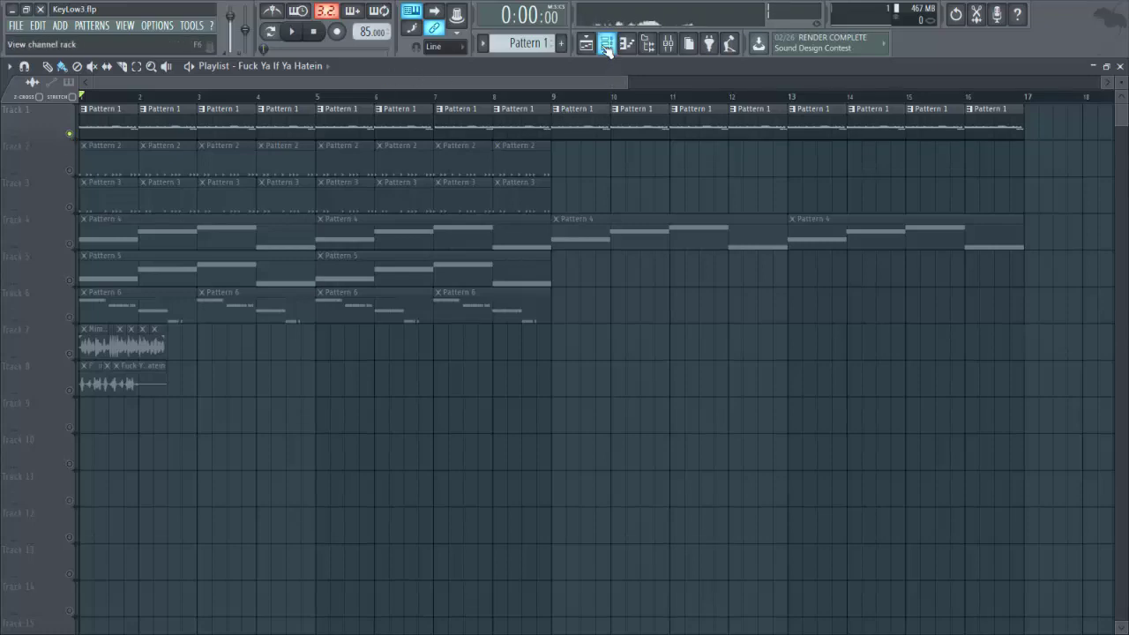
left_click(607, 46)
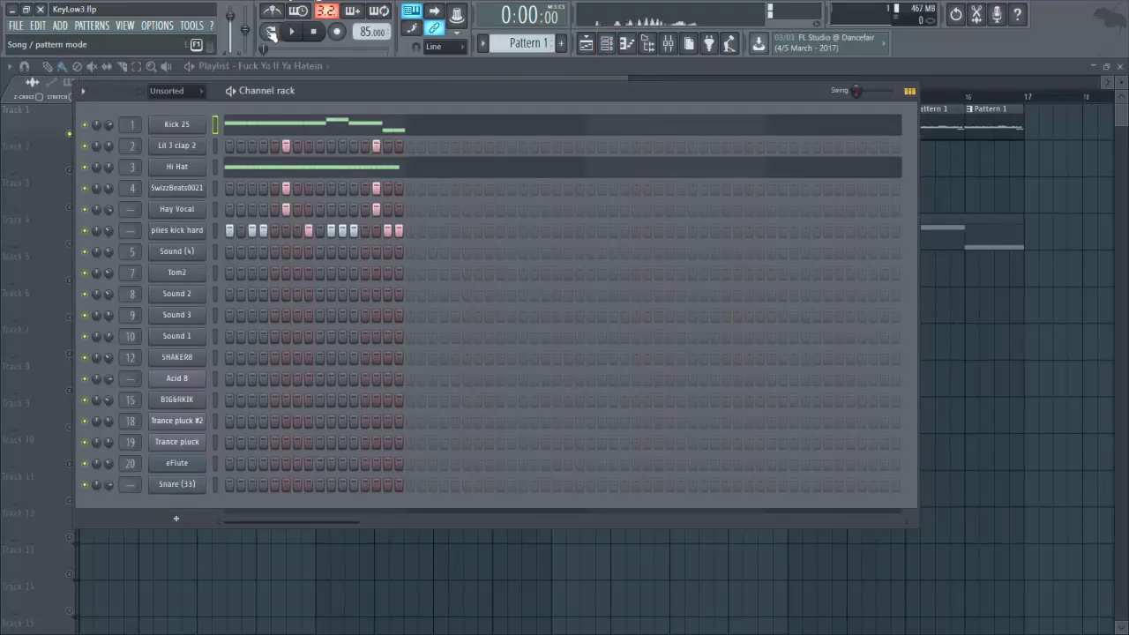
key("space")
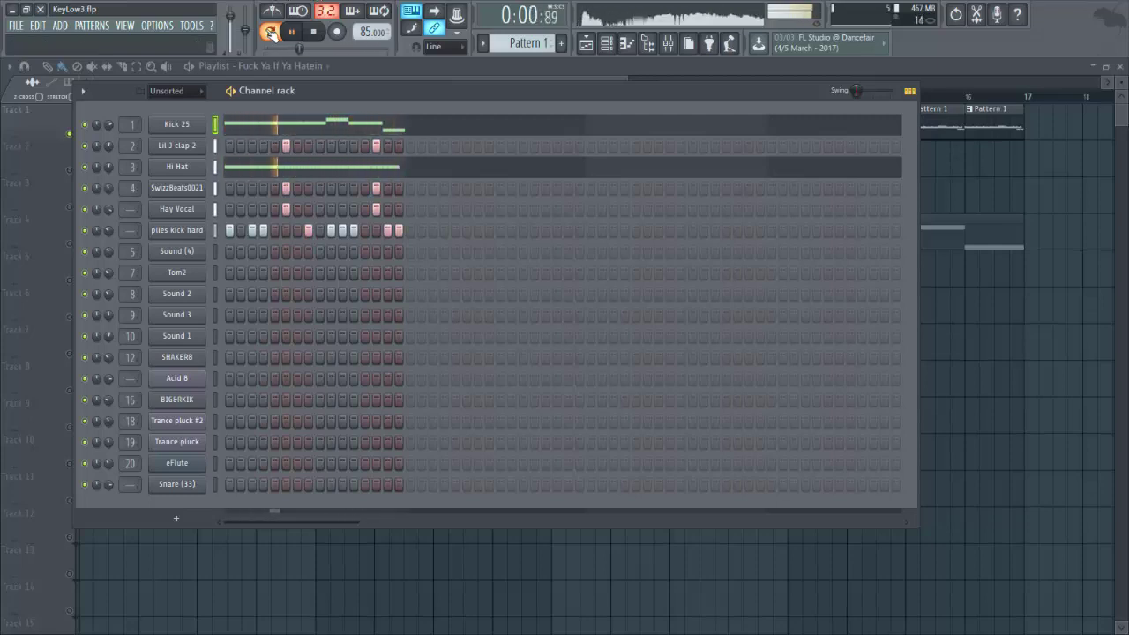
key("space")
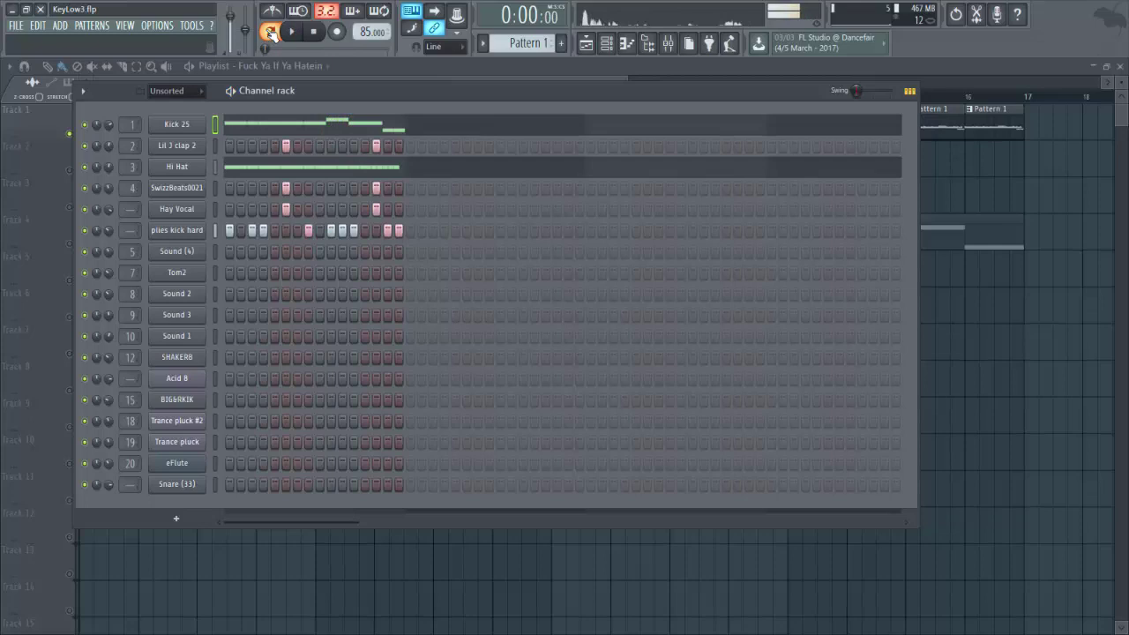
left_click(317, 123)
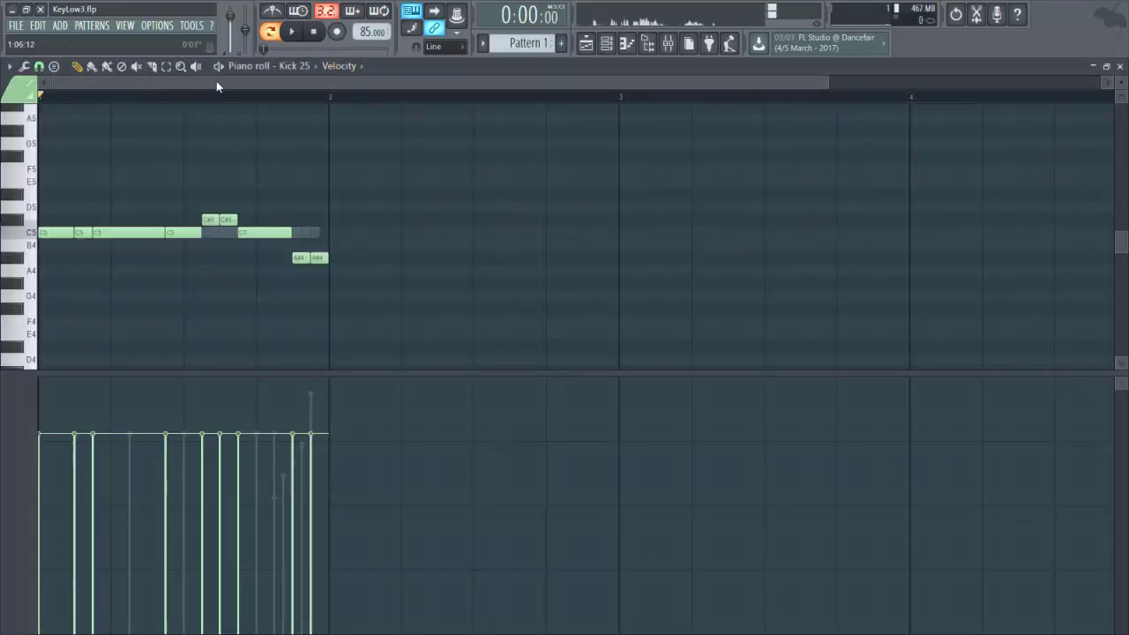
Step: Show note pan in the Kick 25 piano roll's lower lane, then return to the Channel rack with F6
left_click(341, 68)
left_click(344, 68)
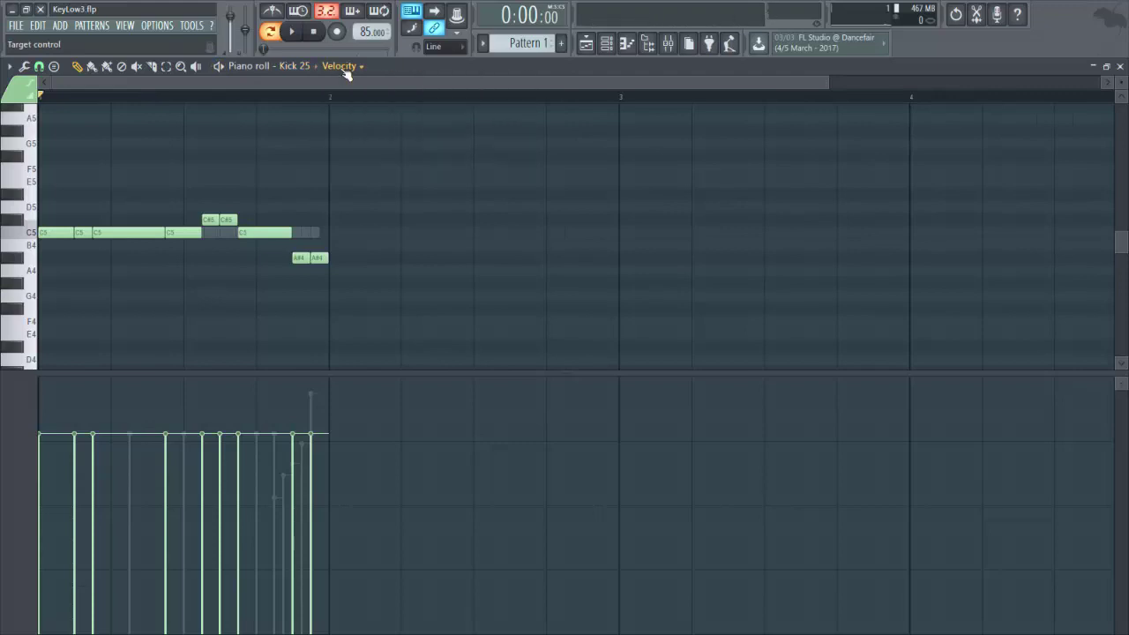
left_click(347, 68)
left_click(352, 94)
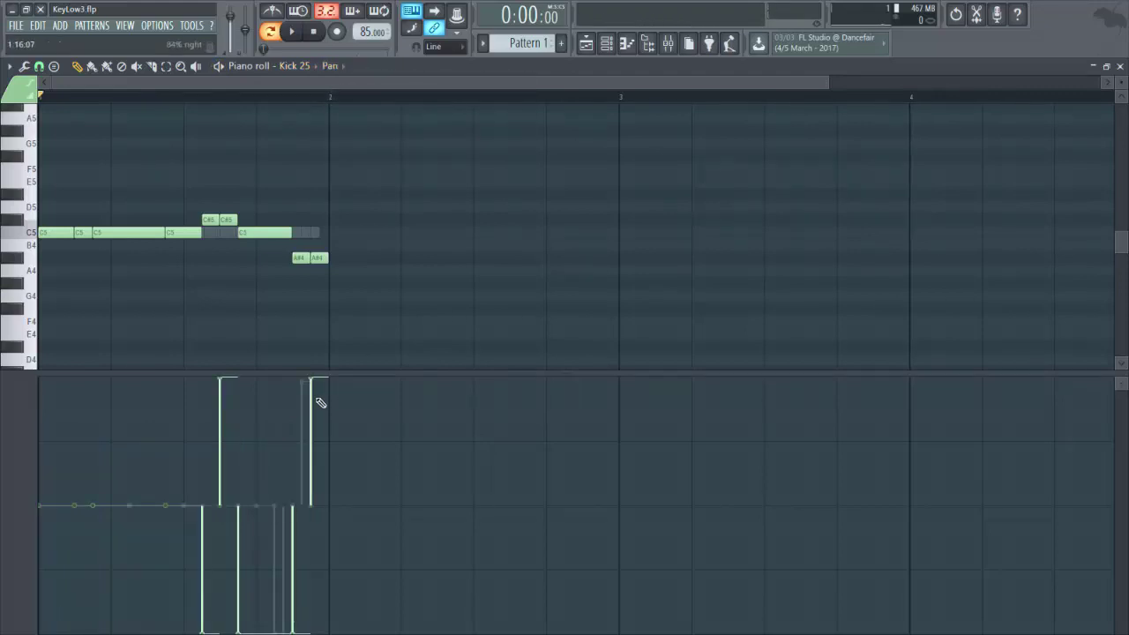
scroll(181, 313, "down", 2)
scroll(182, 313, "up", 2)
left_click(331, 67)
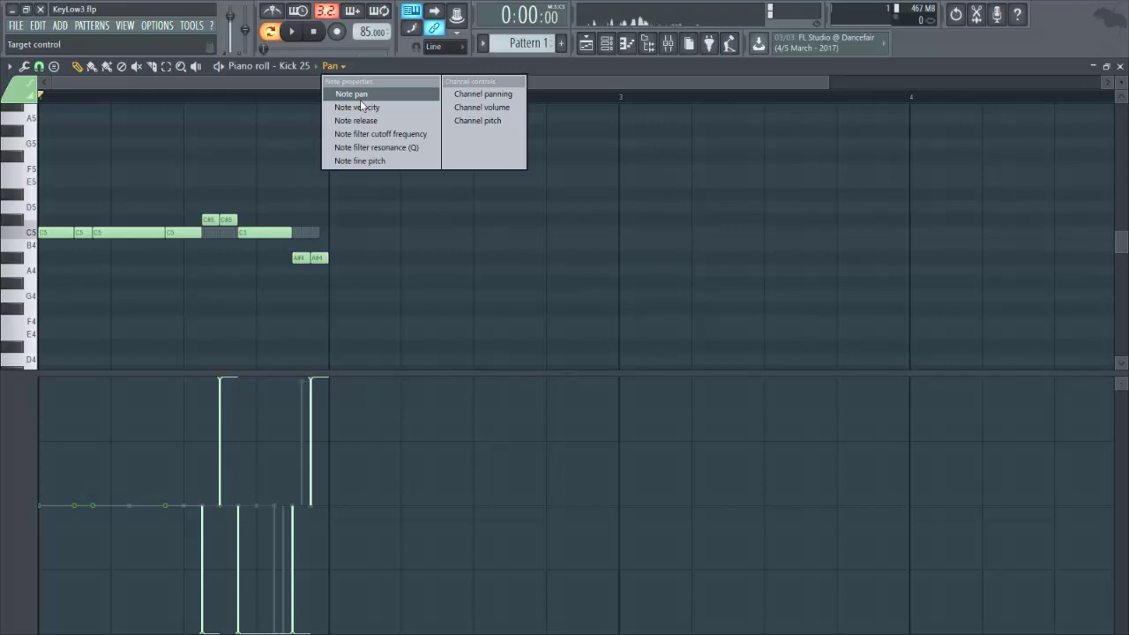
left_click(360, 94)
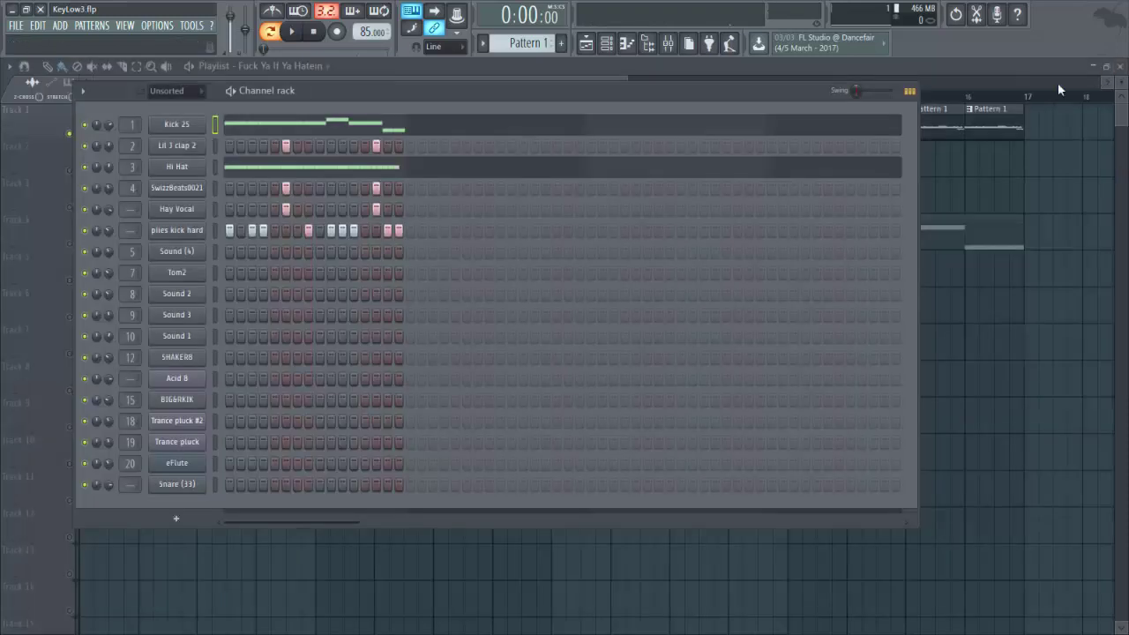
key("F6")
left_click(260, 169)
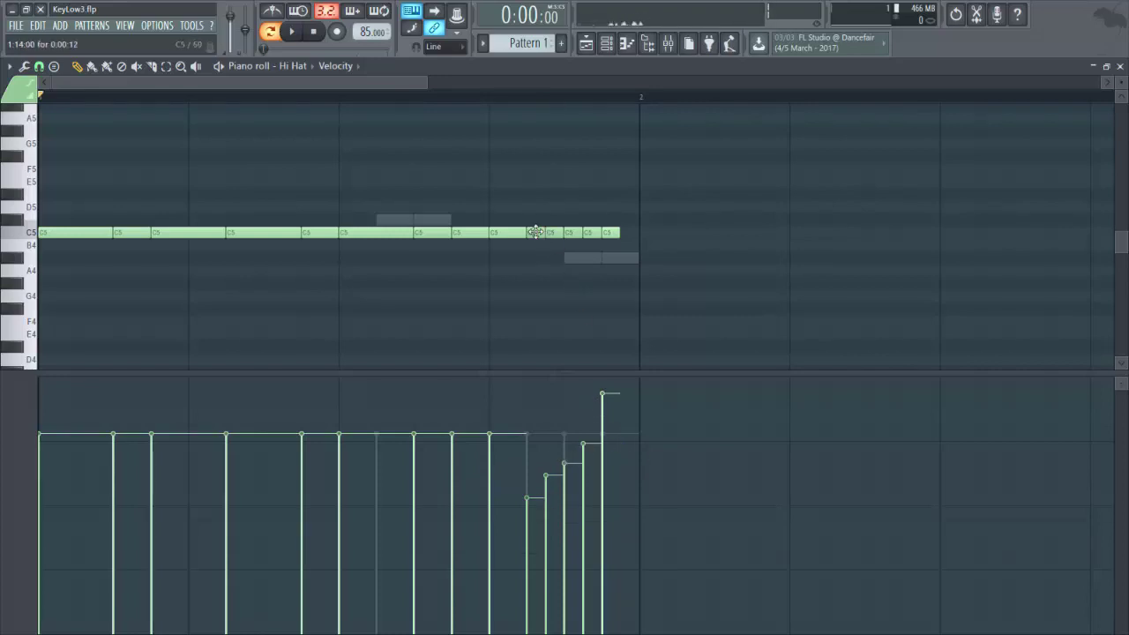
left_click(528, 97)
key("space")
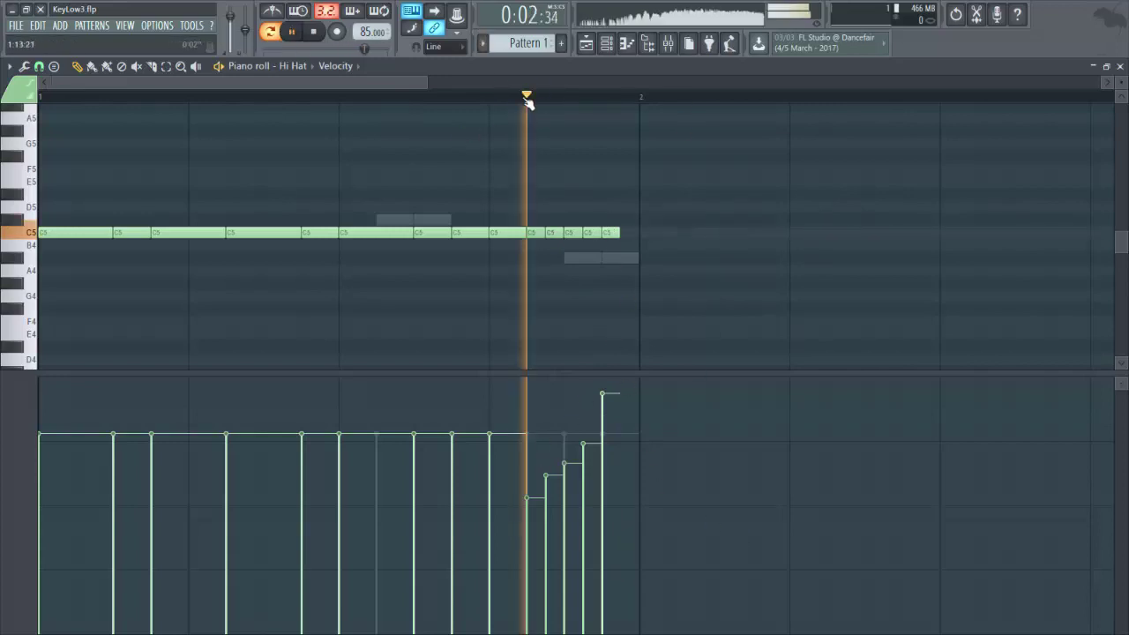
key("space")
key("space")
key("space")
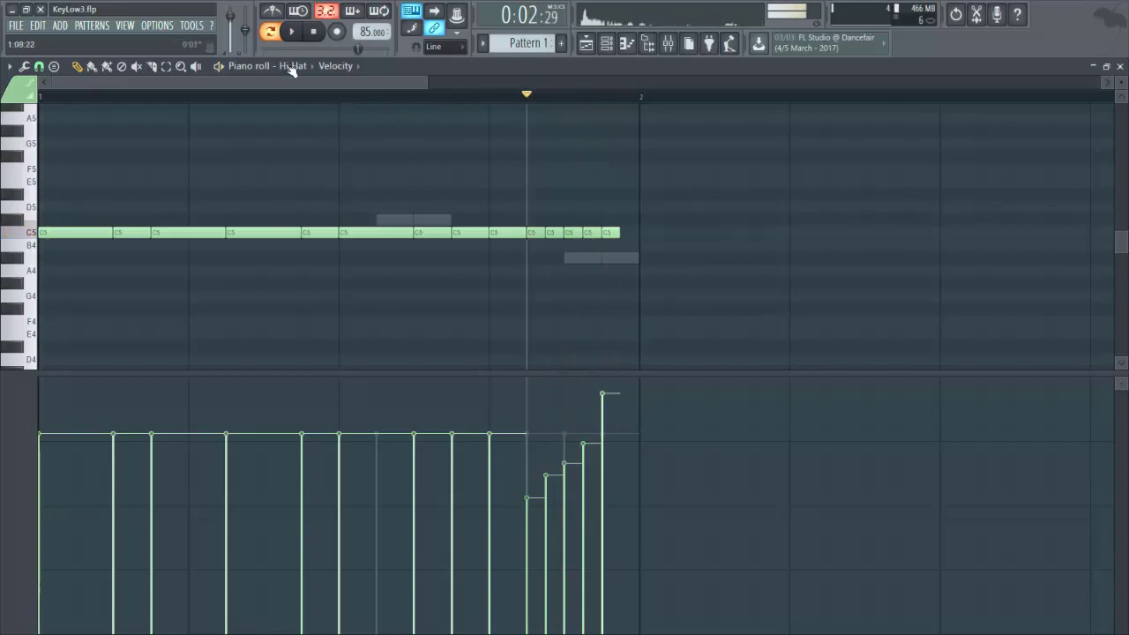
left_click(1120, 66)
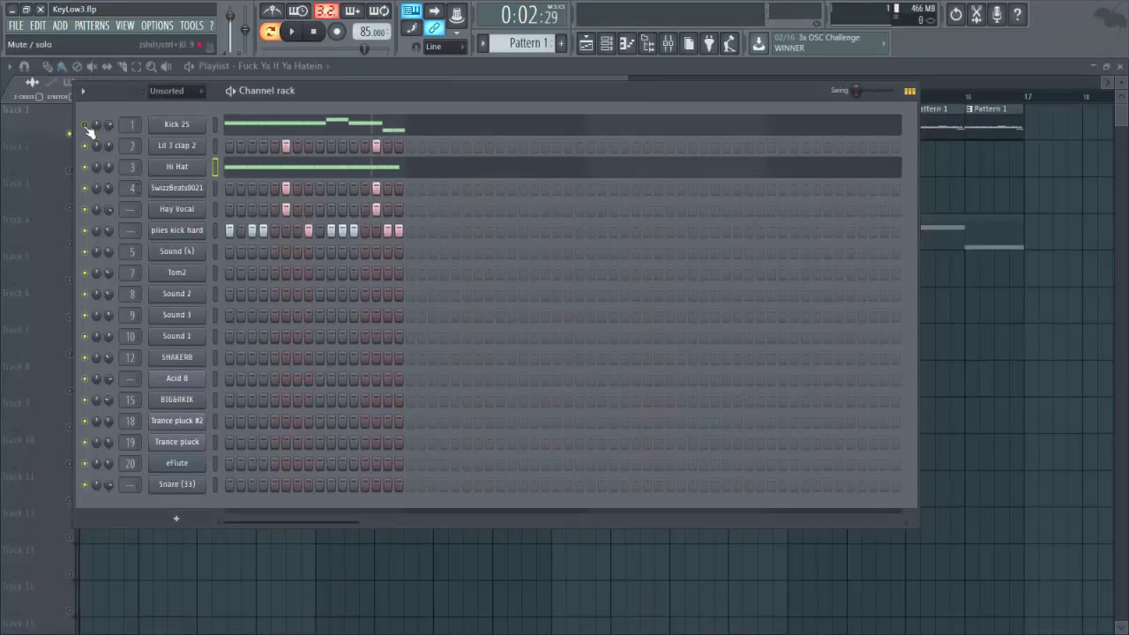
Step: Mute plies kick hard, toggle Kick 25's mute, then play and stop Pattern 1
key("space")
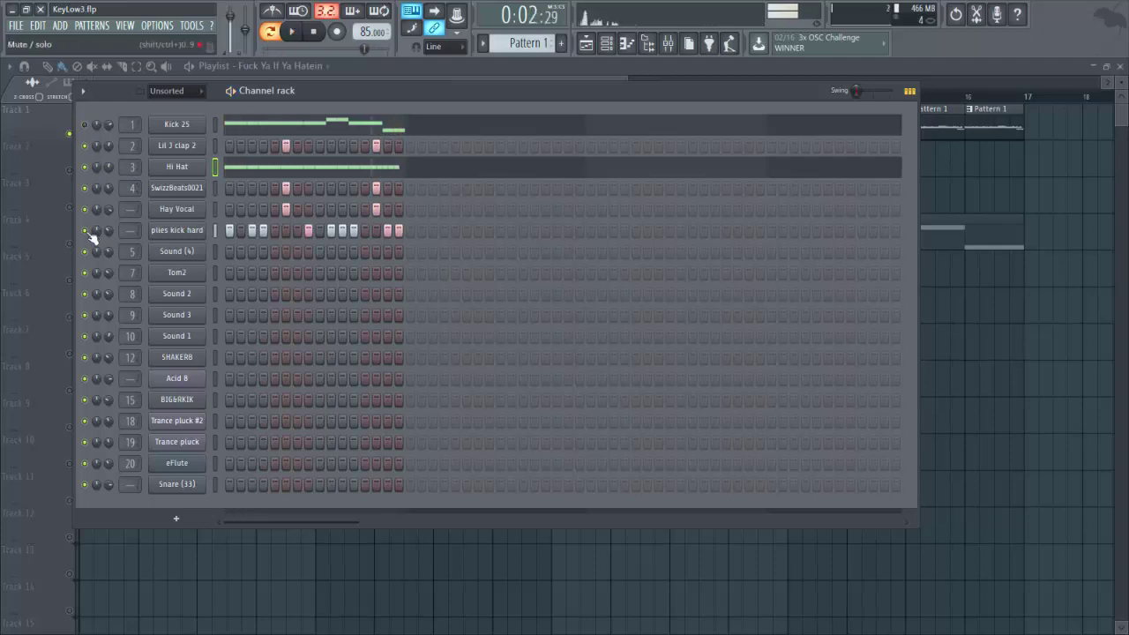
left_click(85, 230)
left_click(84, 125)
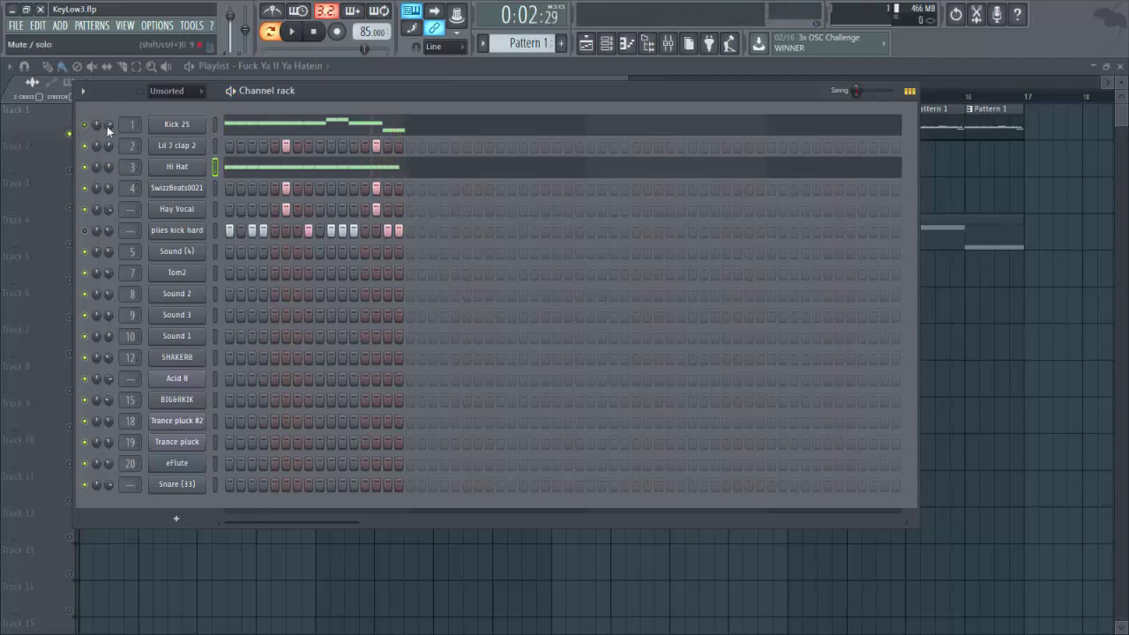
key("space")
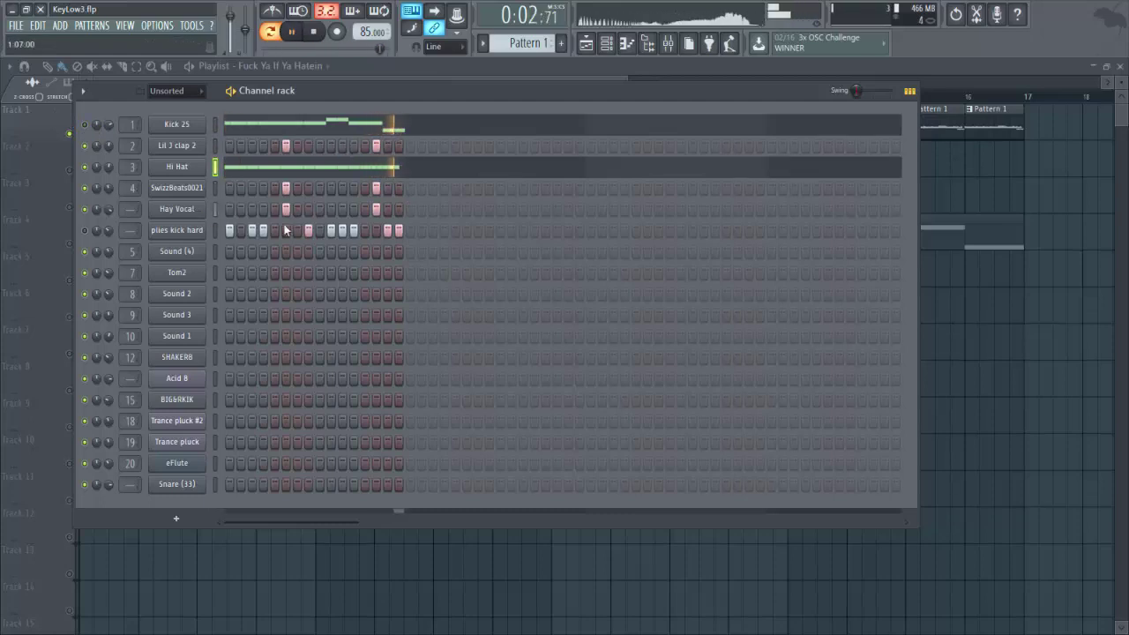
key("space")
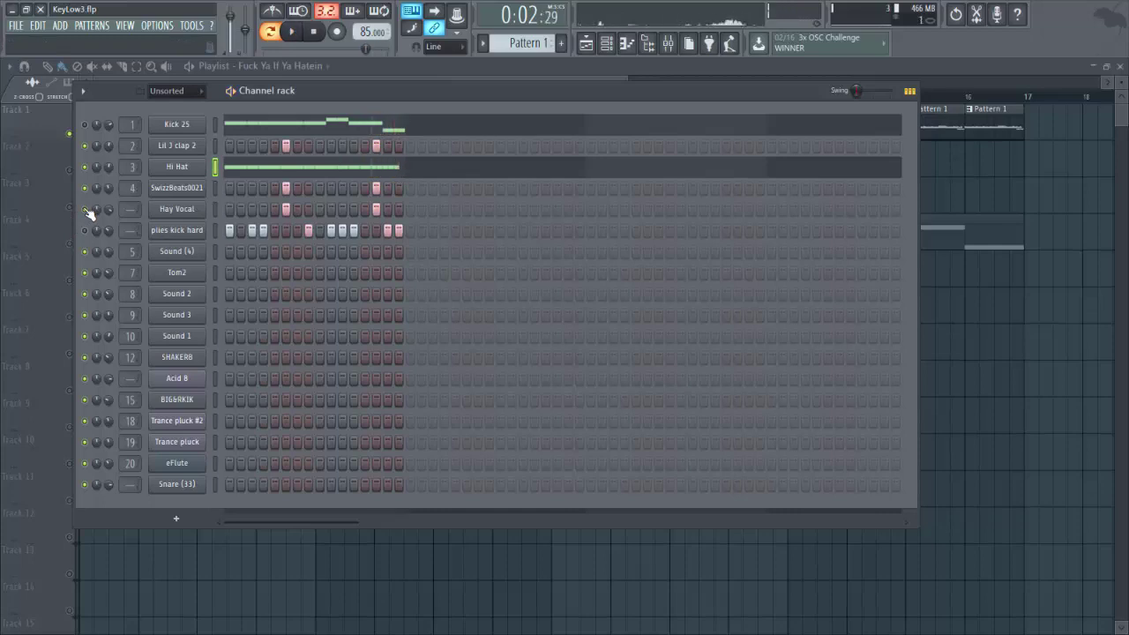
left_click(175, 211)
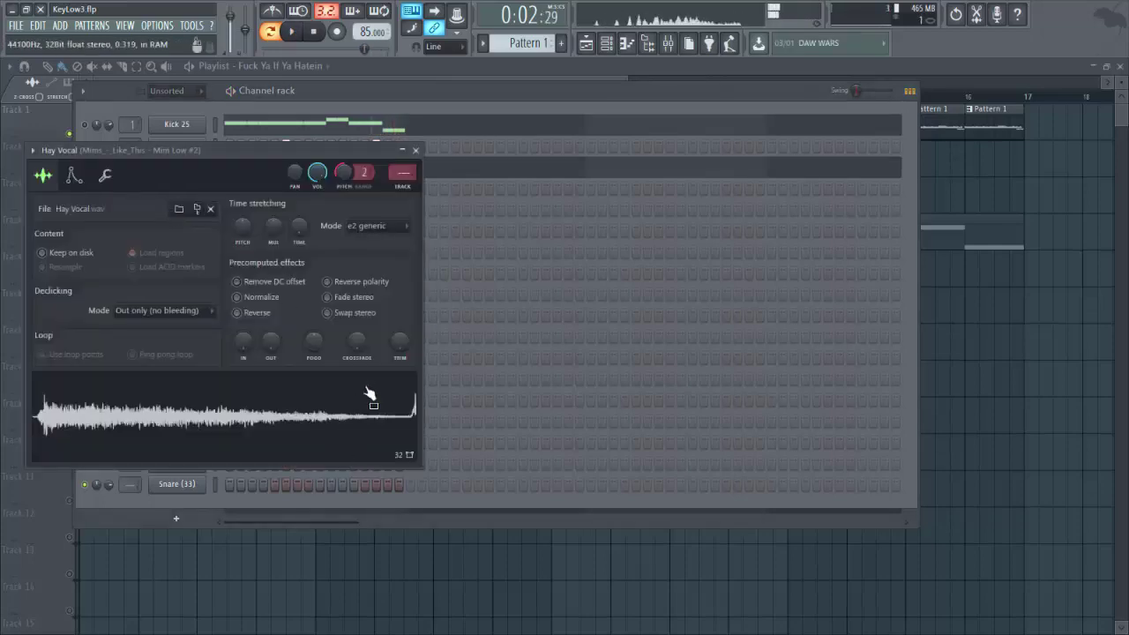
left_click(416, 150)
left_click(176, 254)
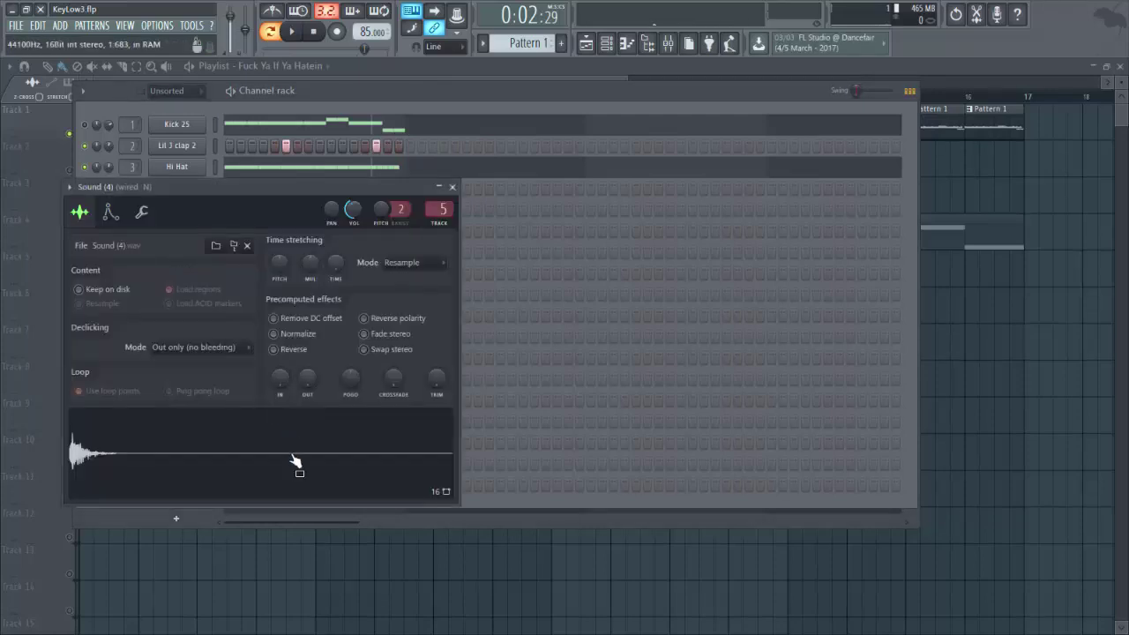
left_click(453, 187)
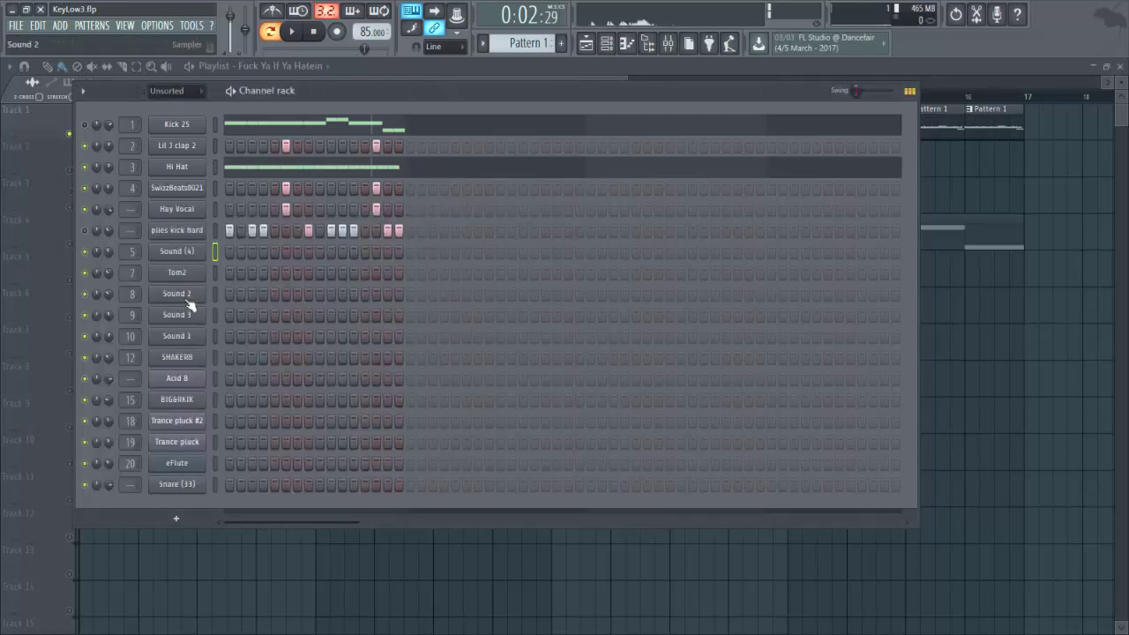
left_click(178, 291)
left_click(273, 484)
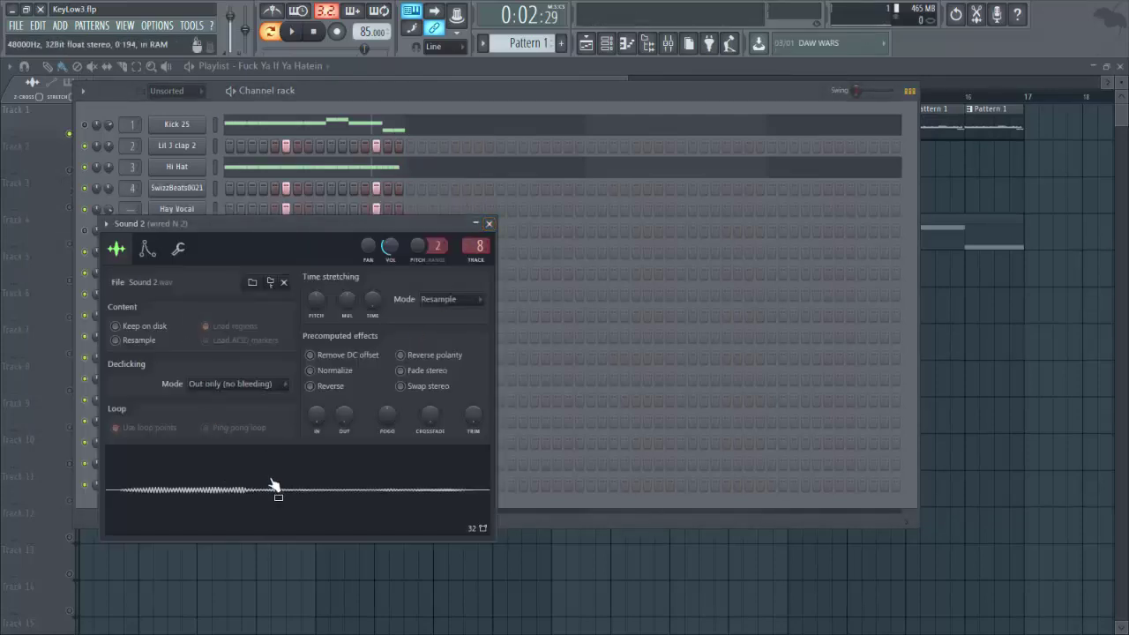
left_click(489, 222)
left_click(194, 317)
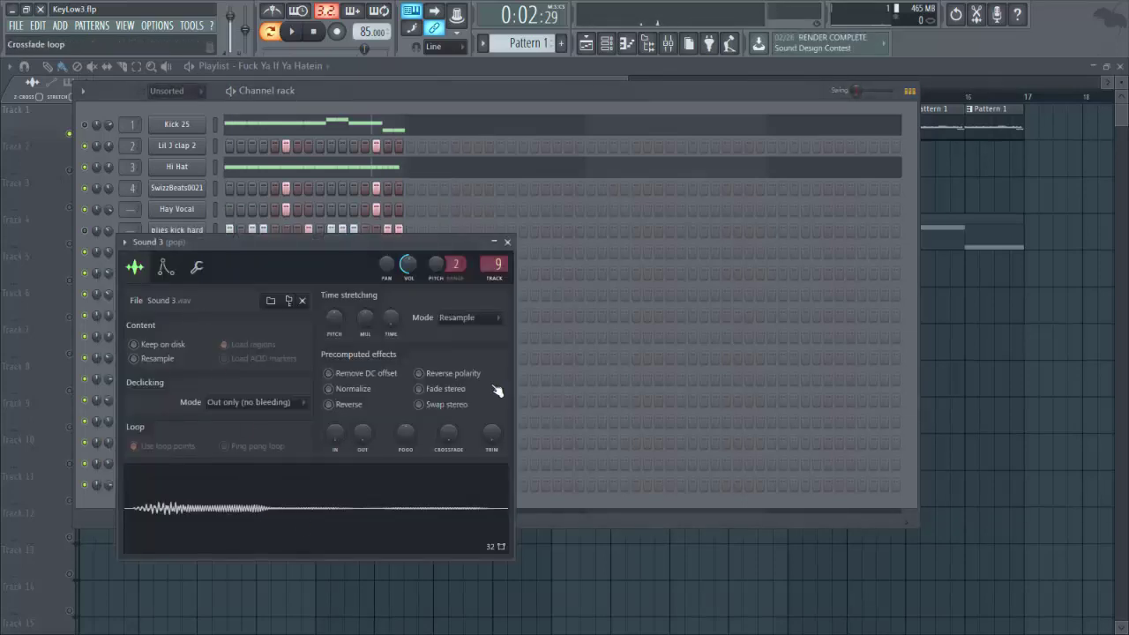
left_click(508, 242)
left_click(176, 342)
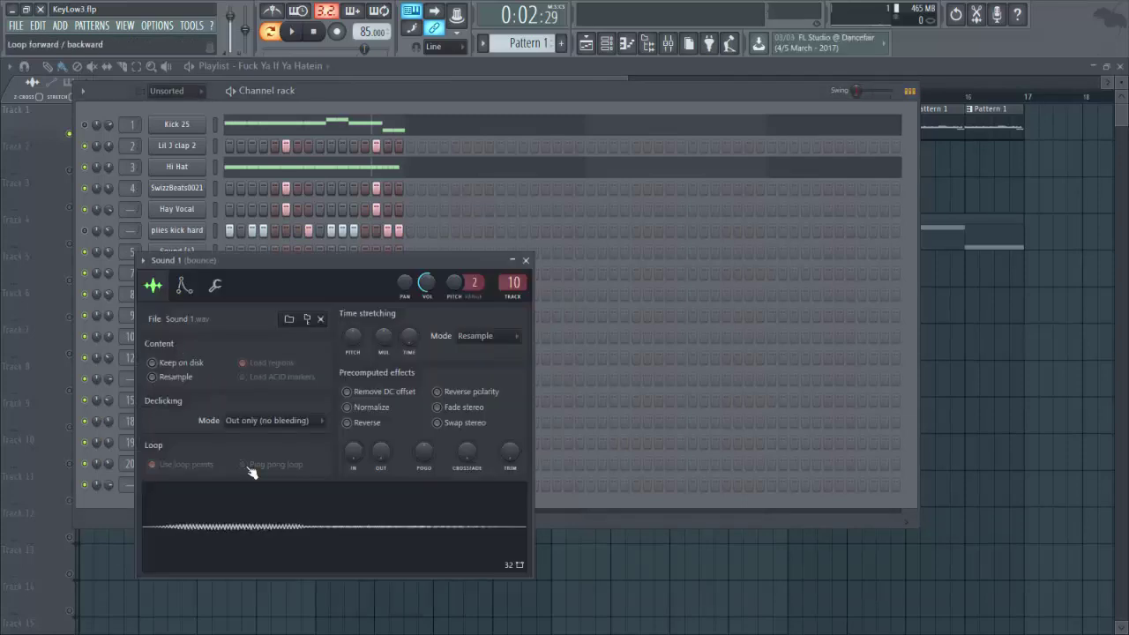
left_click(525, 260)
left_click(199, 359)
left_click(292, 404)
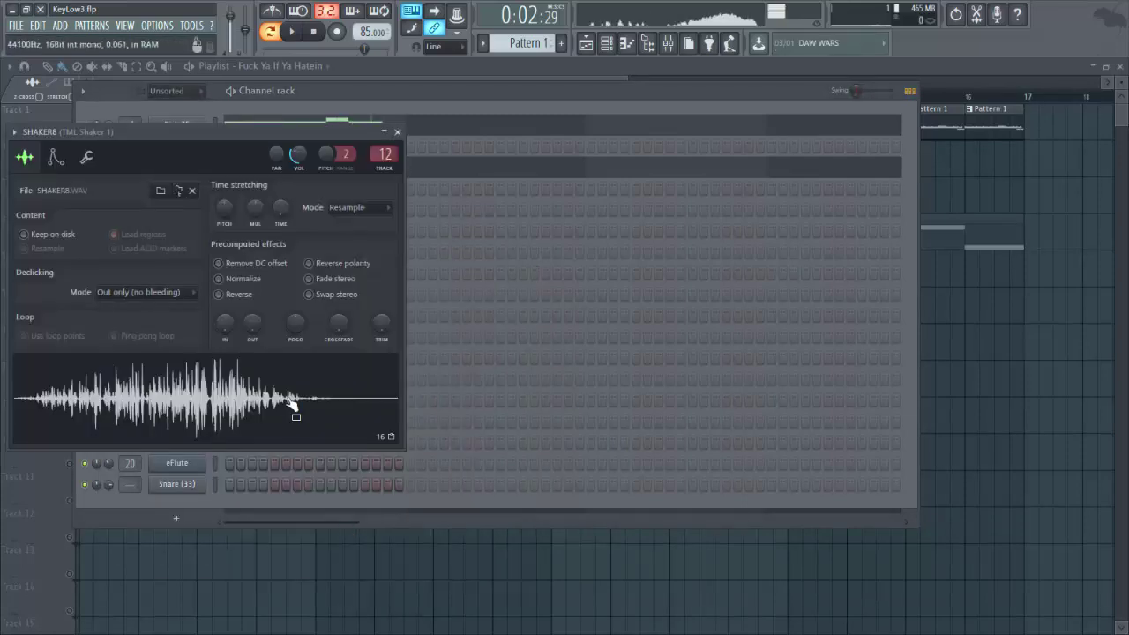
left_click(397, 131)
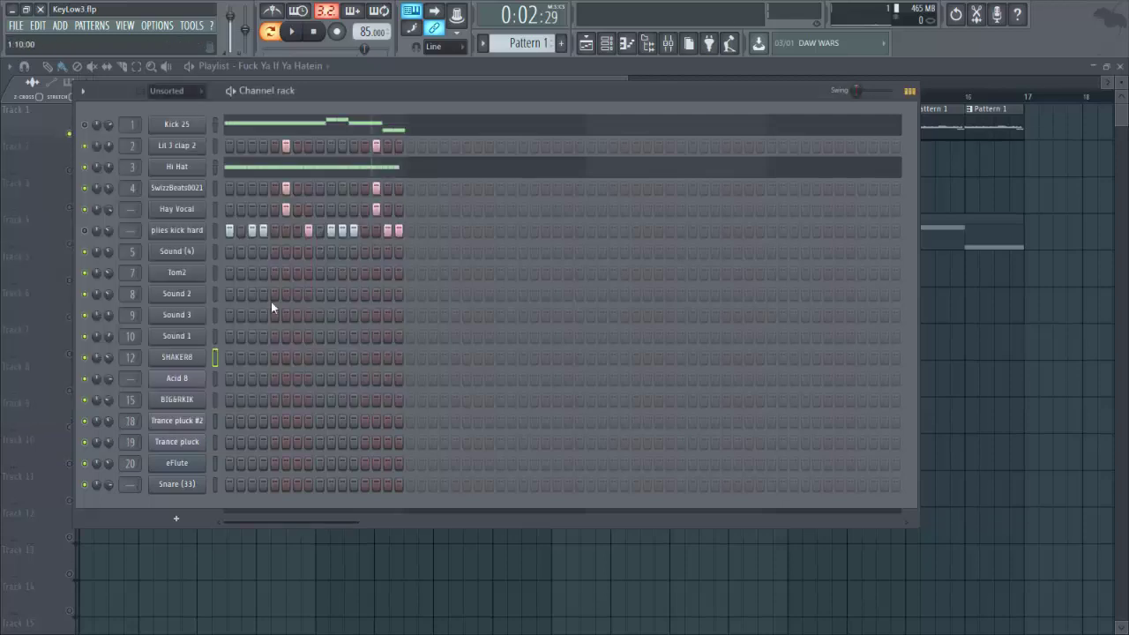
left_click(202, 406)
left_click(344, 516)
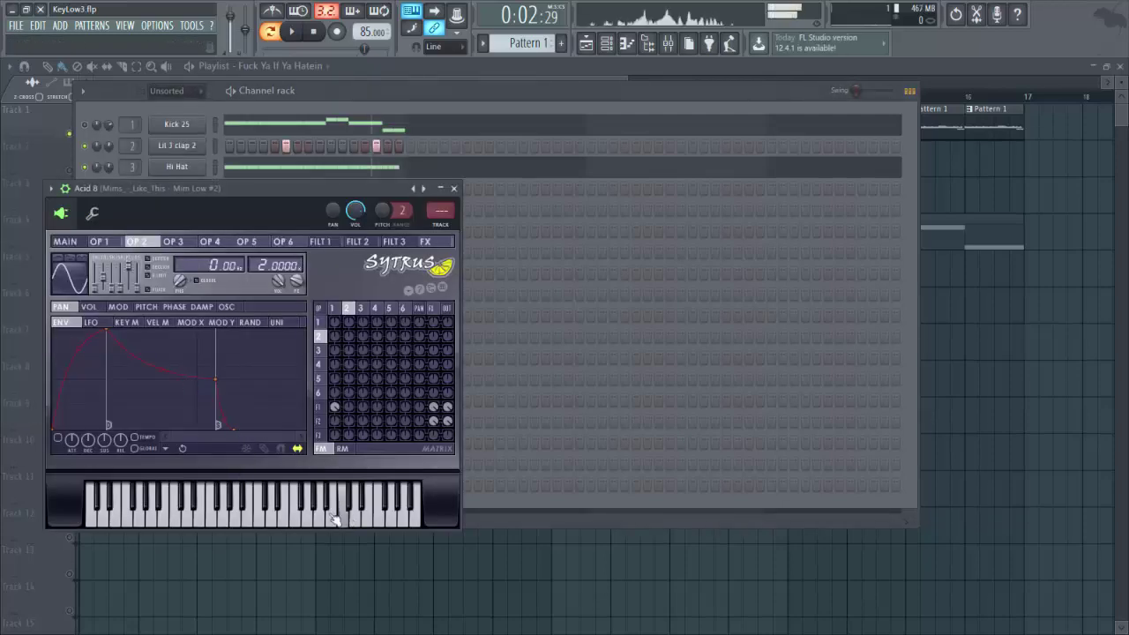
left_click(226, 521)
left_click(182, 520)
left_click(269, 526)
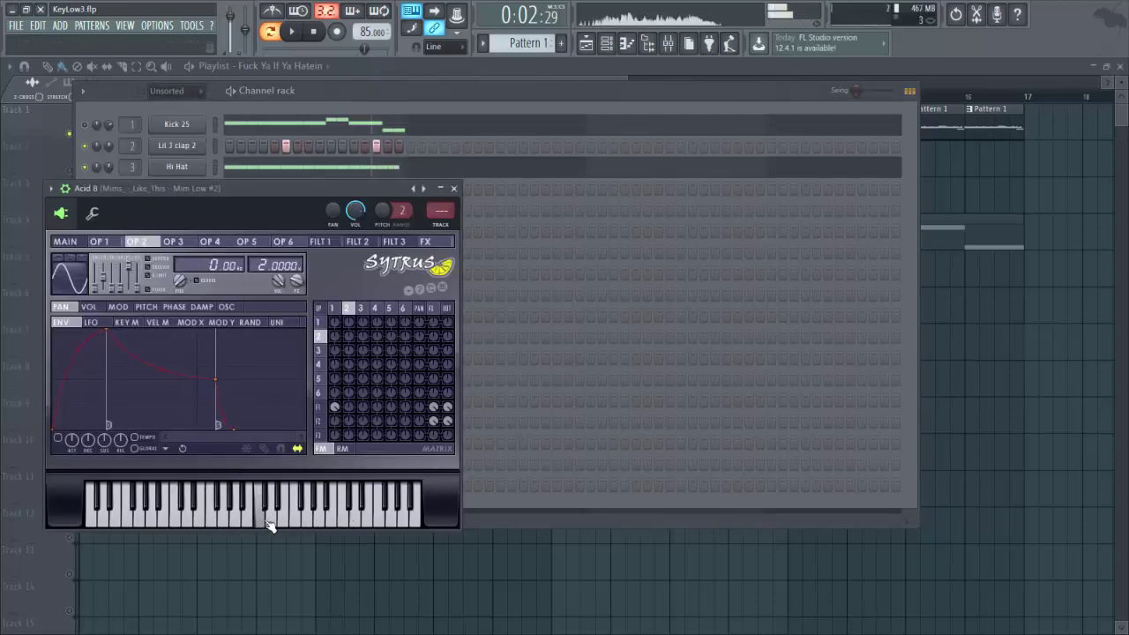
left_click(454, 188)
left_click(184, 398)
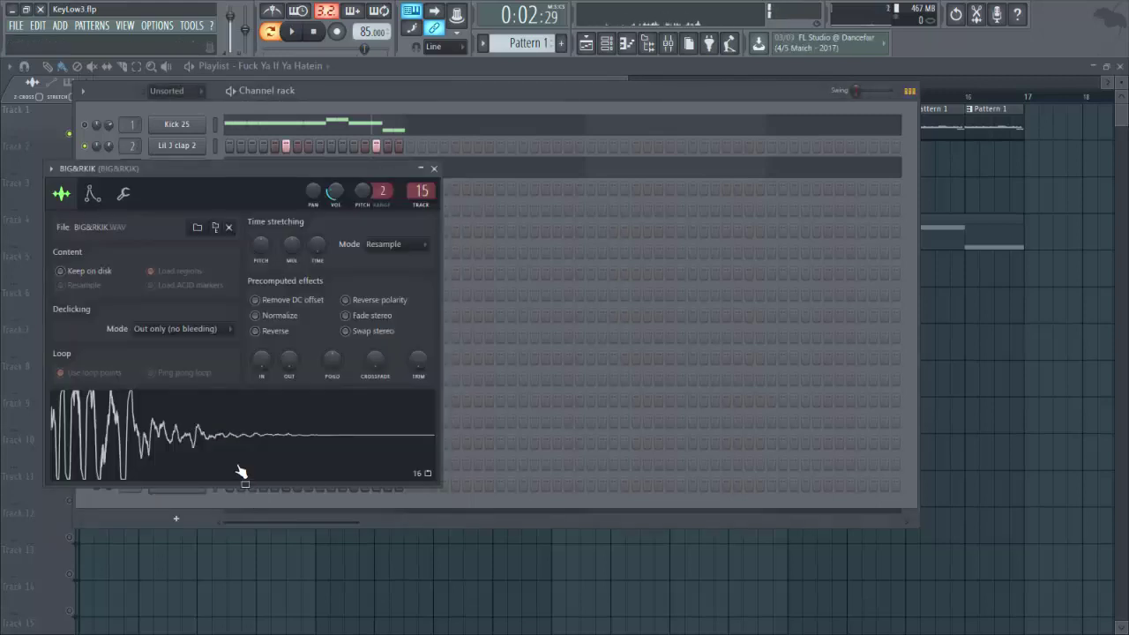
left_click(235, 441)
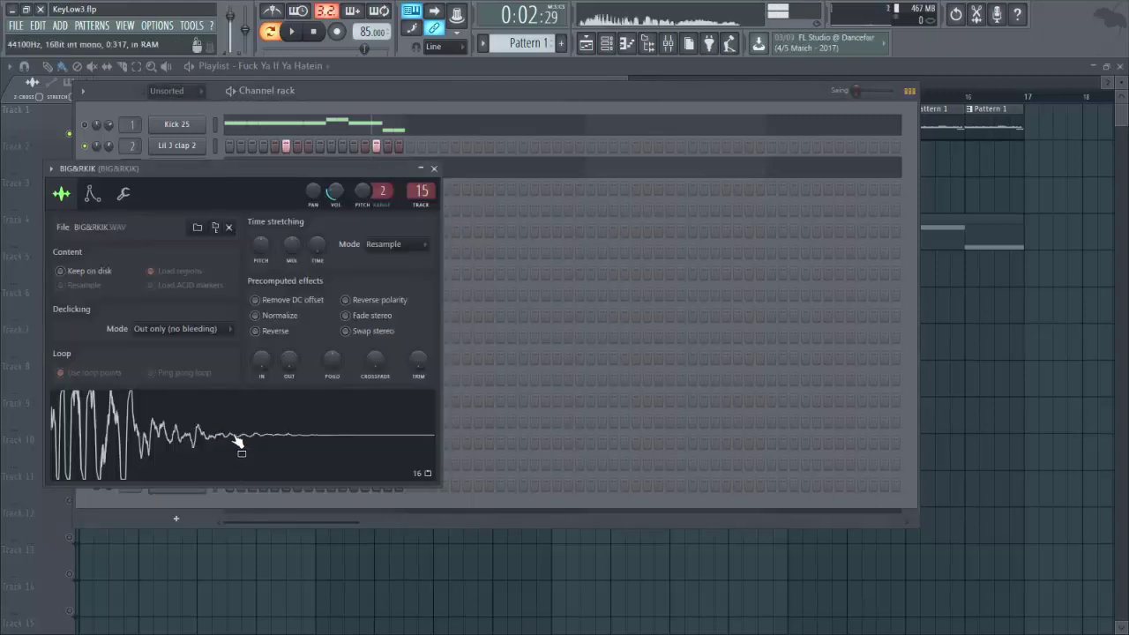
left_click(433, 168)
key("space")
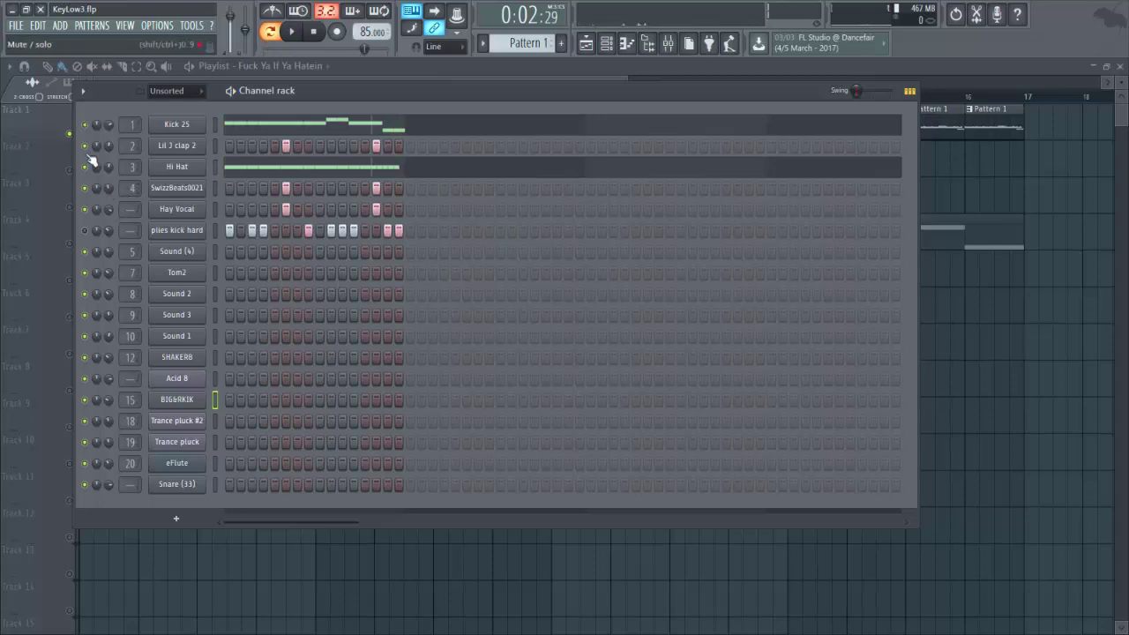
left_click(169, 231)
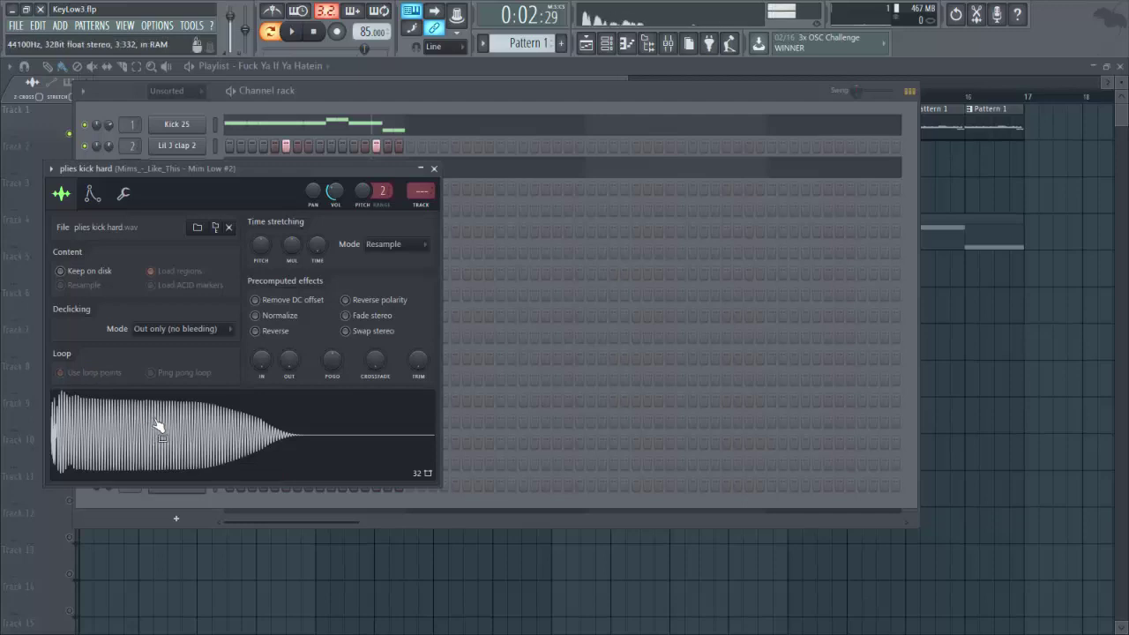
left_click(433, 169)
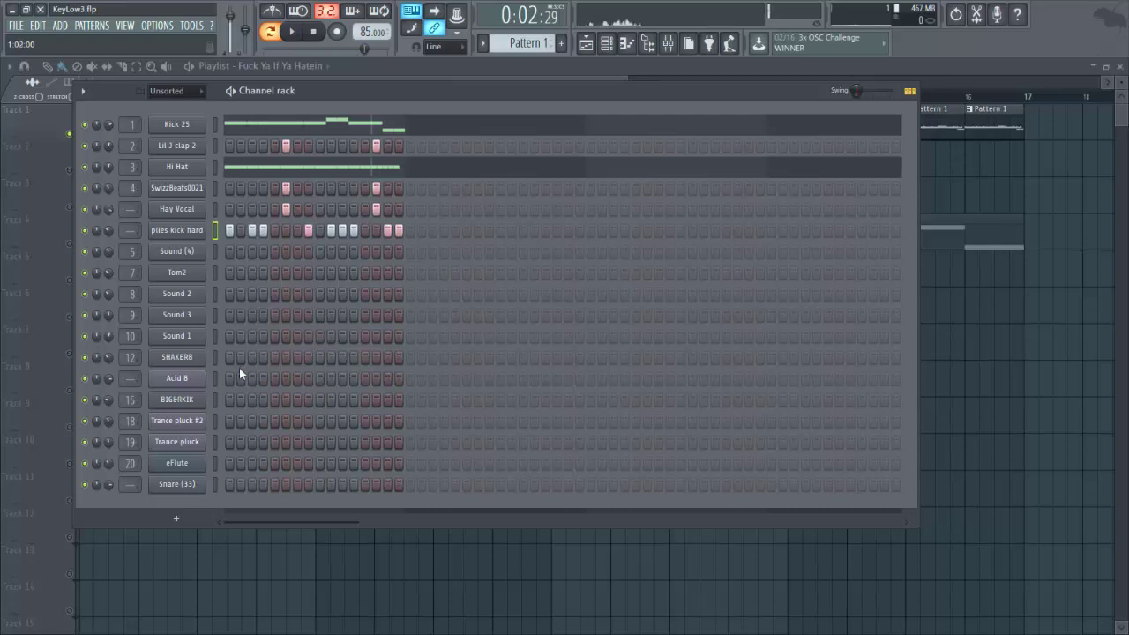
Step: Close the Channel rack, solo Track 4 in the playlist, and open the Mixer
left_click(367, 70)
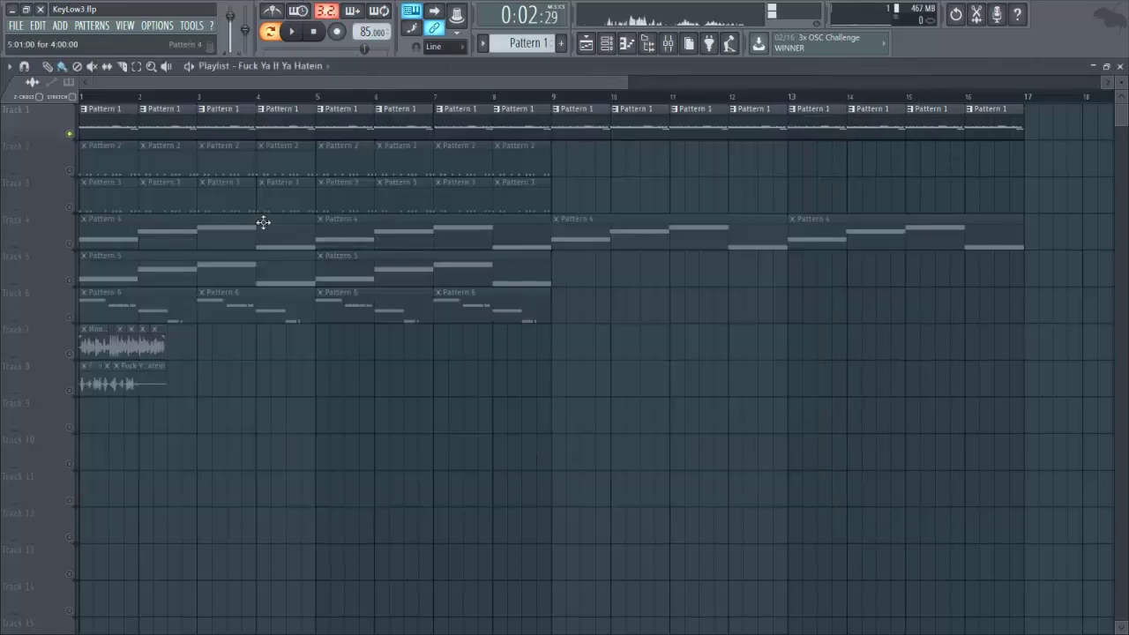
left_click(71, 245, "ctrl")
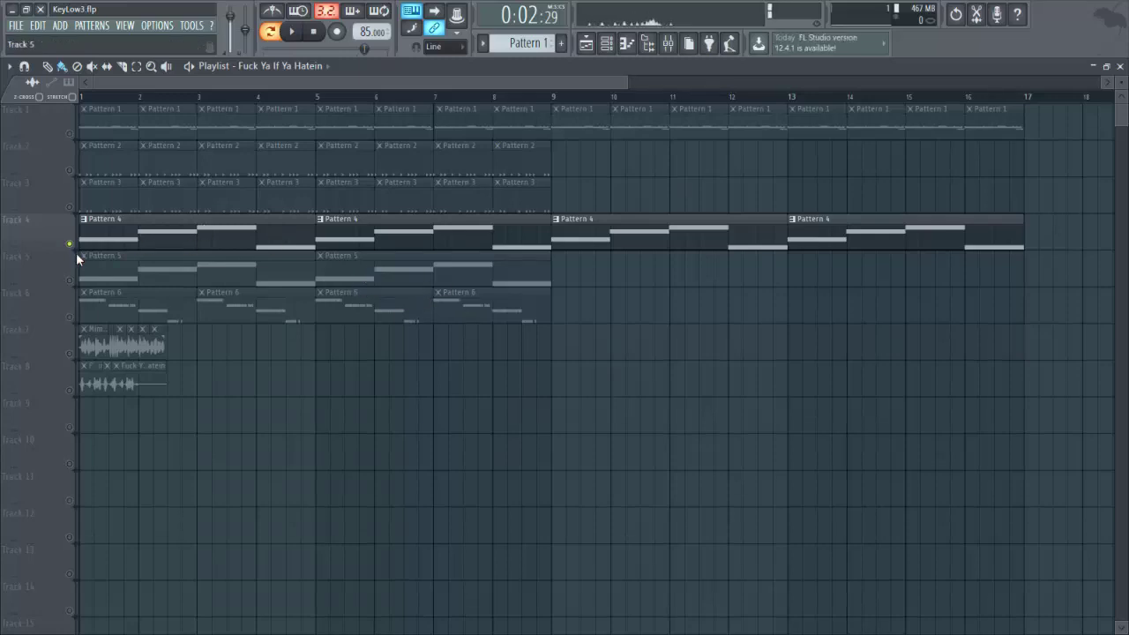
left_click(670, 44)
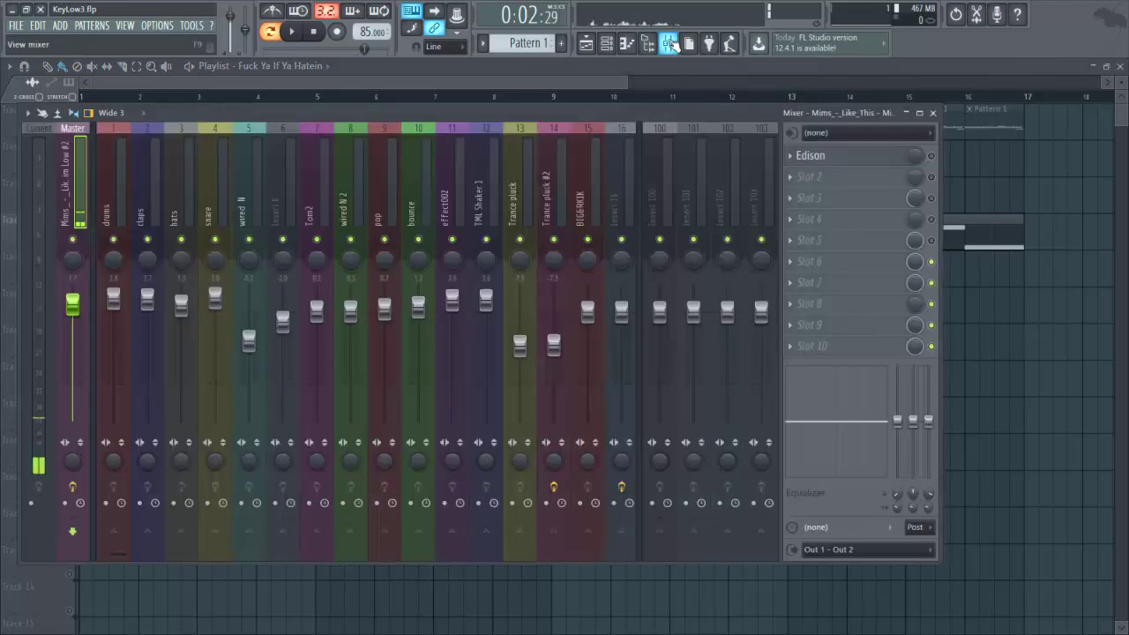
Step: Open Gross Beat on insert 18 (Trance pluck #2), compare Complex 6, settle on Complex 5, return to Playlist
scroll(476, 210, "down", 5)
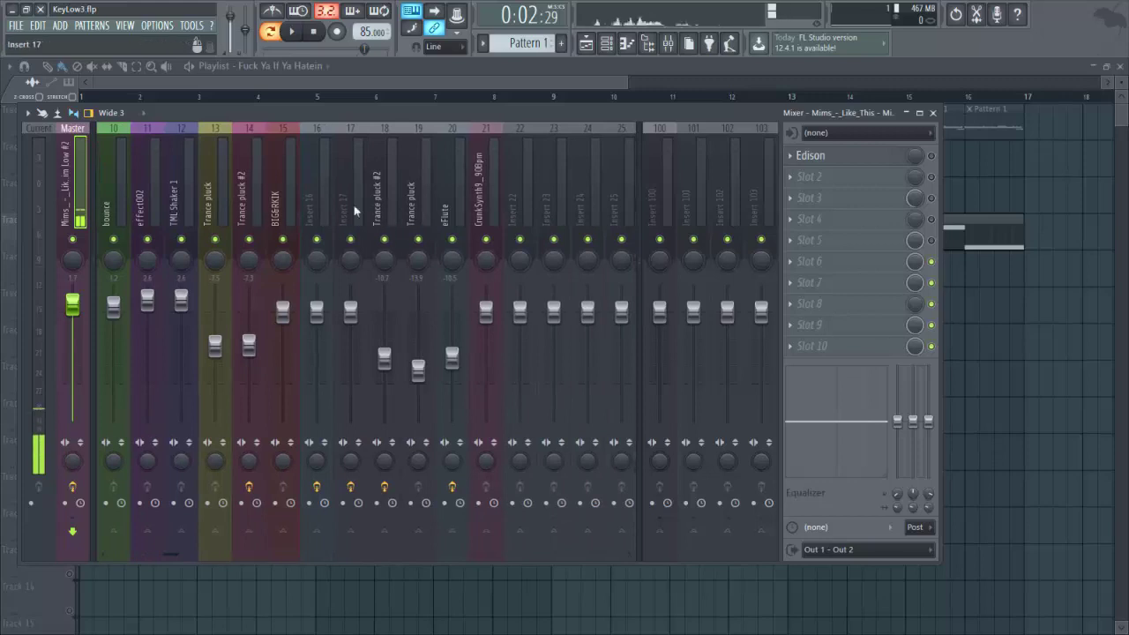
left_click(385, 202)
left_click(844, 160)
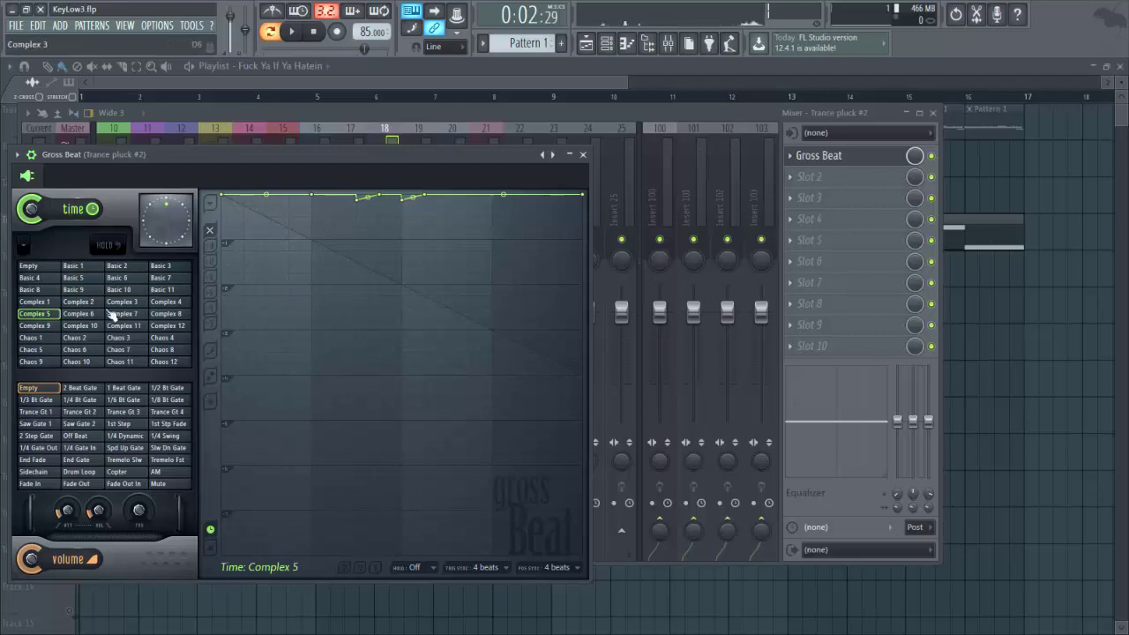
left_click(80, 313)
left_click(45, 314)
left_click(584, 155)
left_click(470, 65)
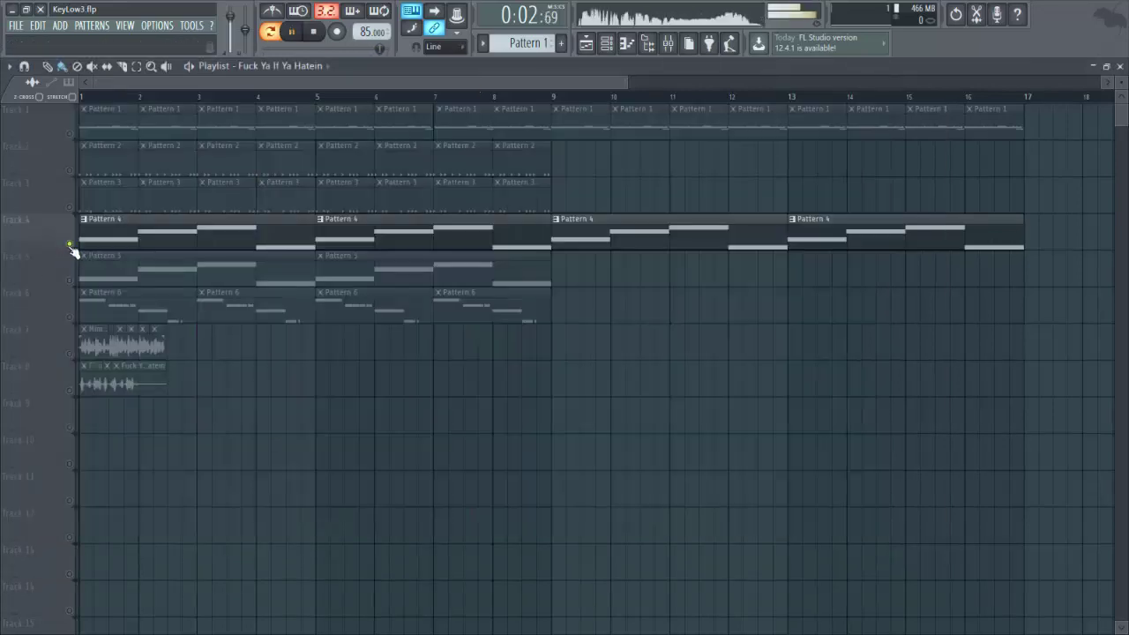
Step: Play the arrangement soloing Track 5, add Track 4, toggle Track 1, stop, and open the Mixer
key("space")
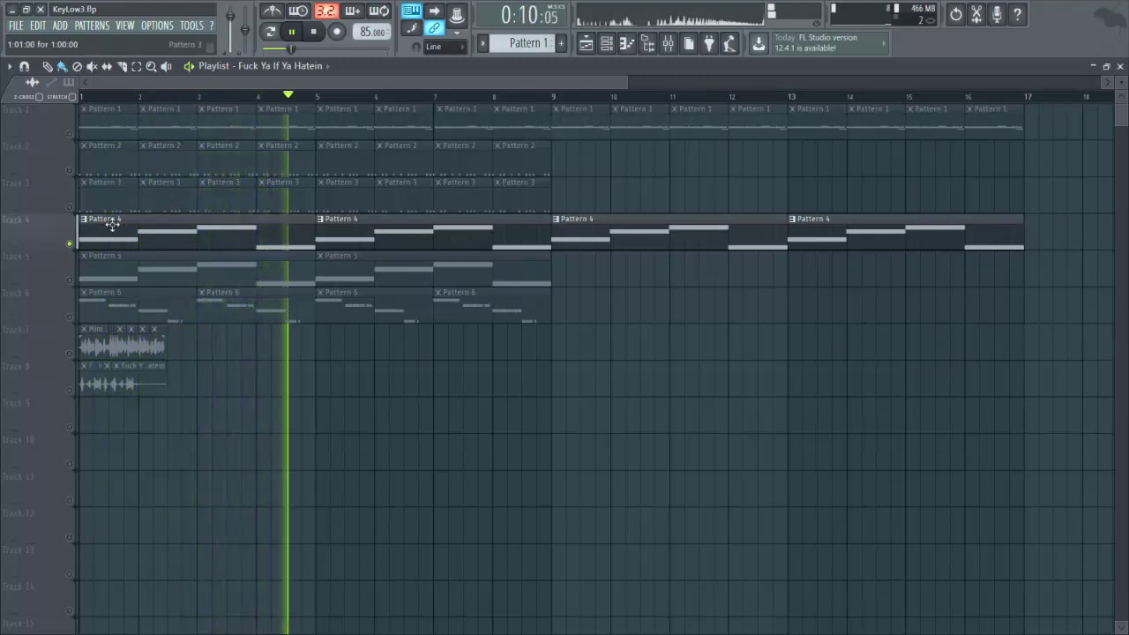
right_click(71, 283)
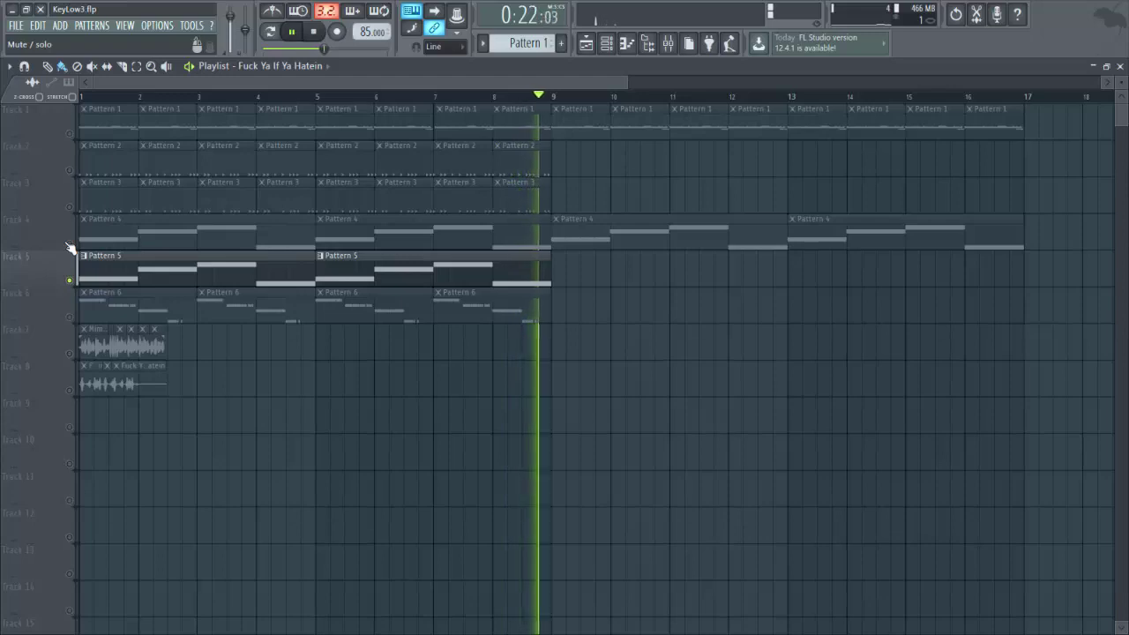
left_click(69, 244)
left_click(69, 134)
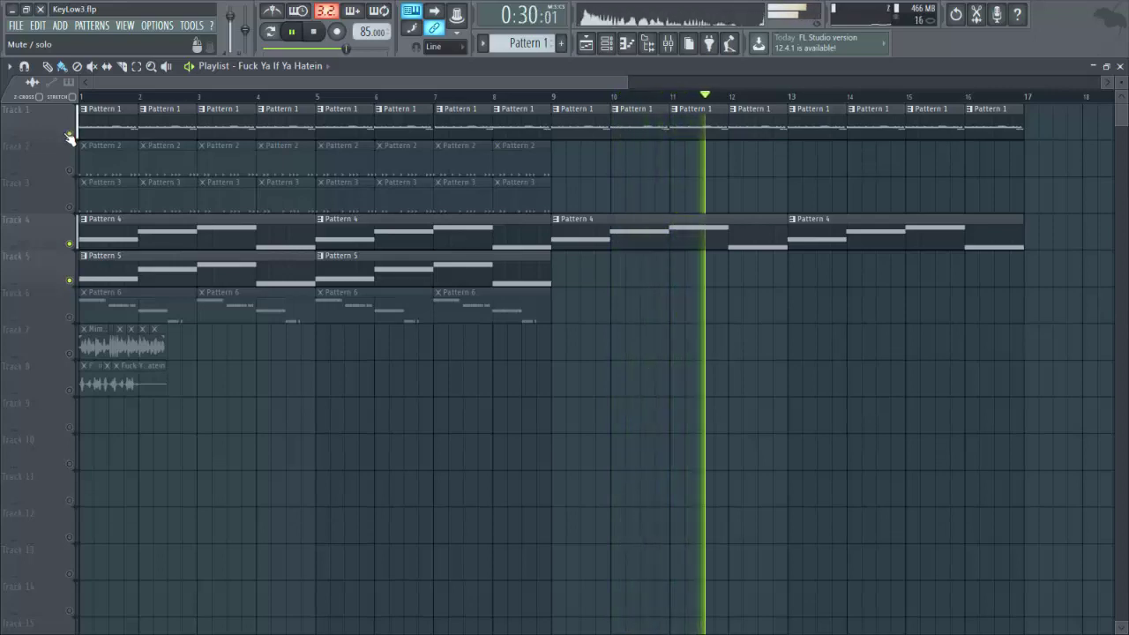
left_click(69, 134)
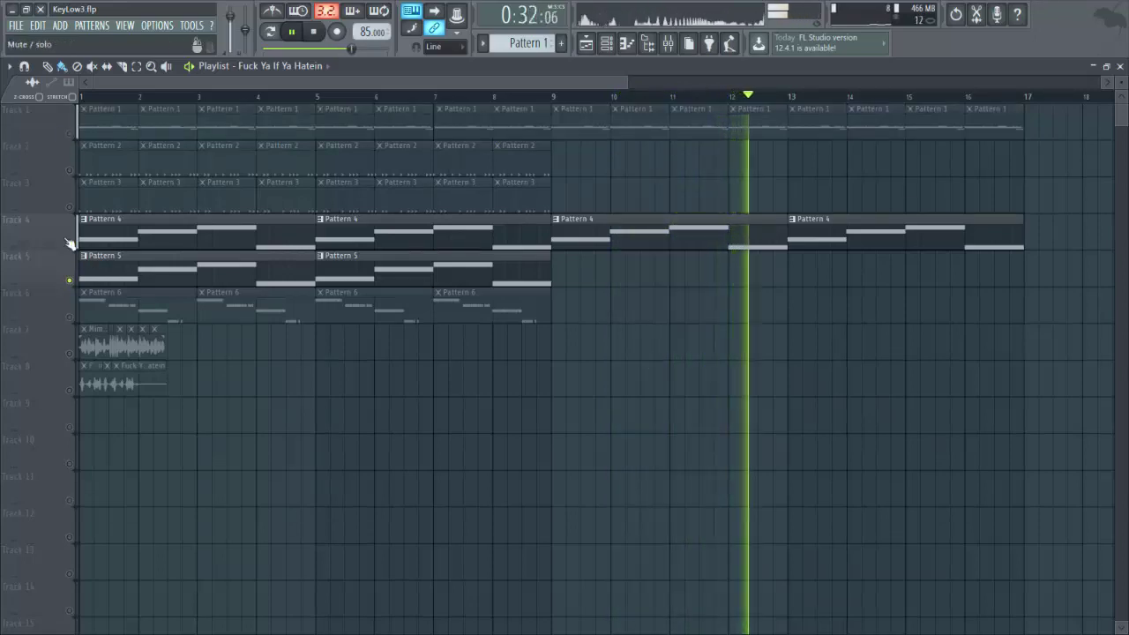
key("space")
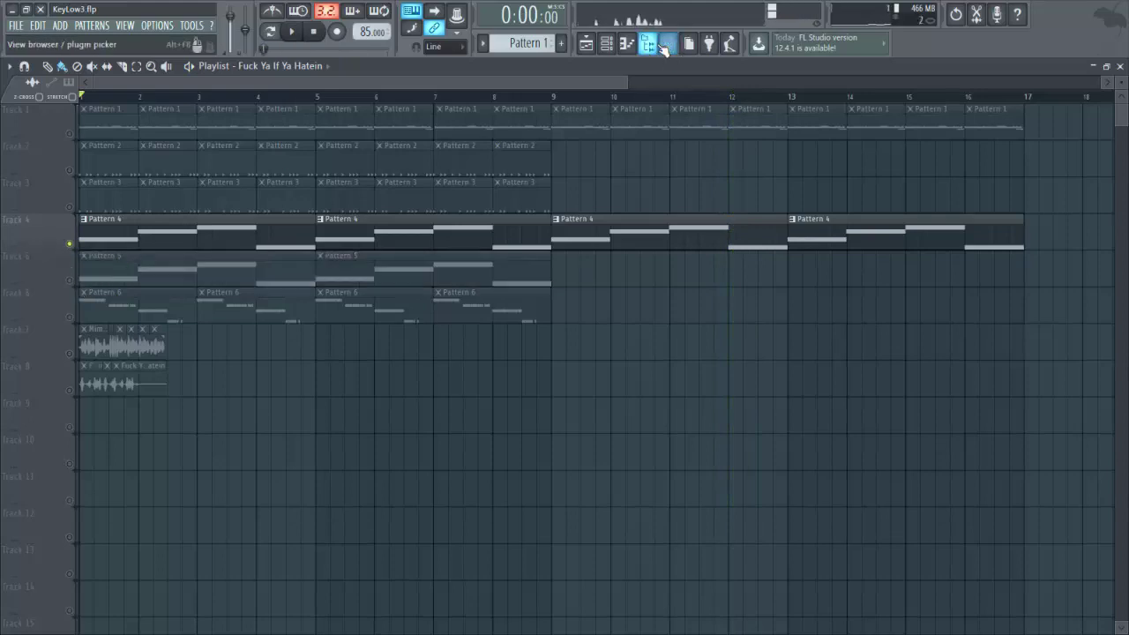
left_click(670, 48)
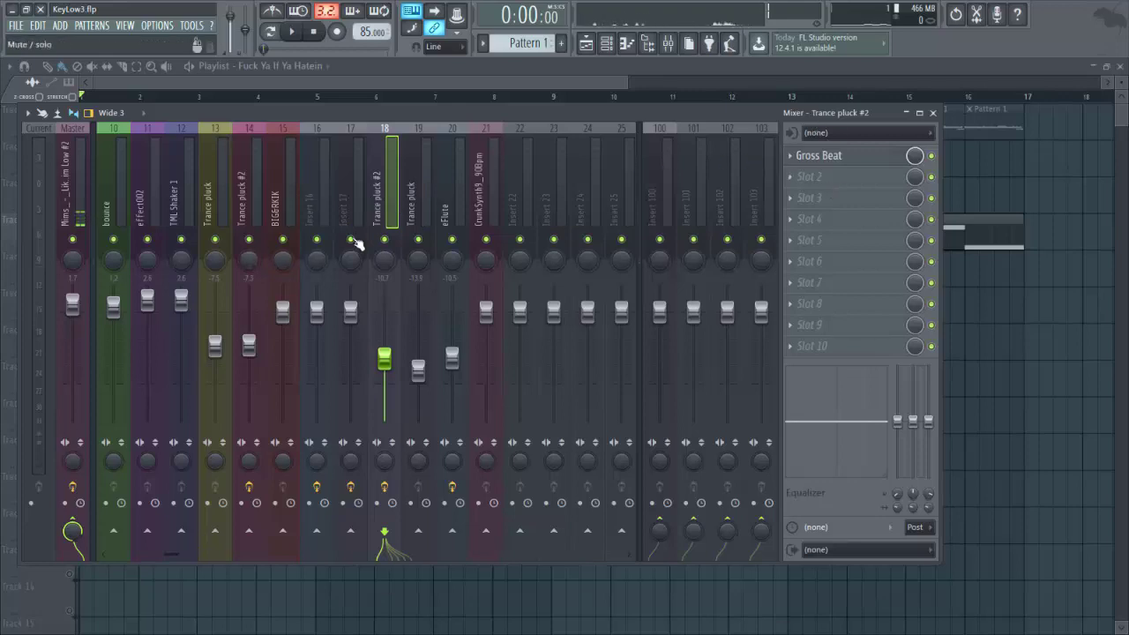
Step: Select the Trance pluck and Master inserts, scroll through the mixer, then close it
left_click(428, 216)
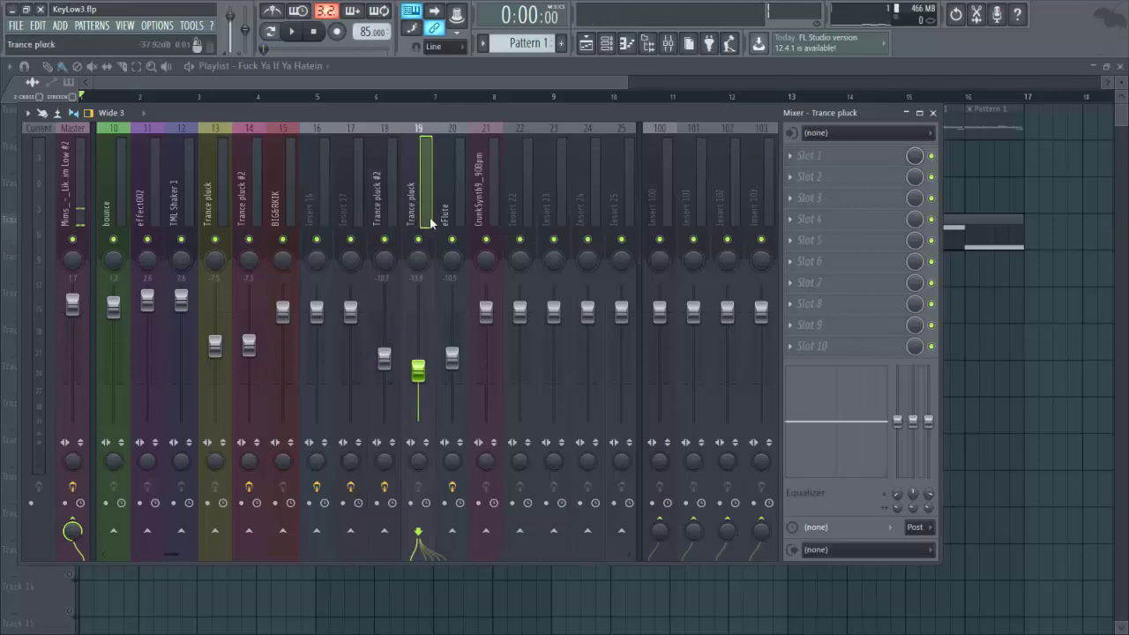
scroll(232, 186, "up", 6)
left_click(80, 216)
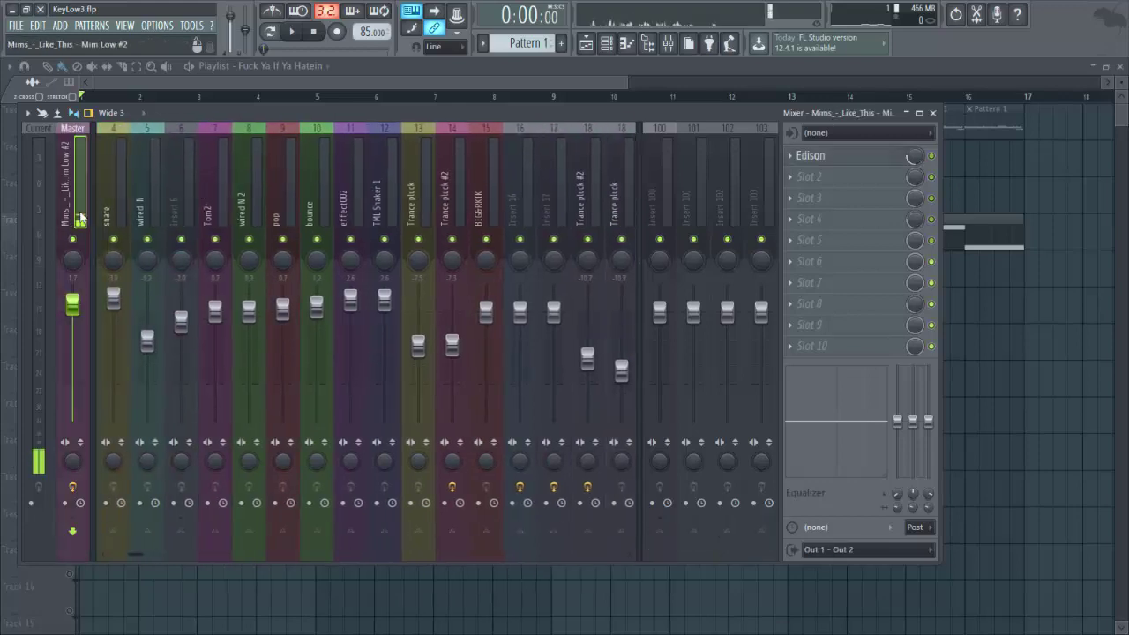
scroll(293, 184, "down", 6)
mouse_move(350, 208)
left_mouse_down()
mouse_move(522, 212)
mouse_move(266, 223)
mouse_move(352, 218)
left_mouse_up()
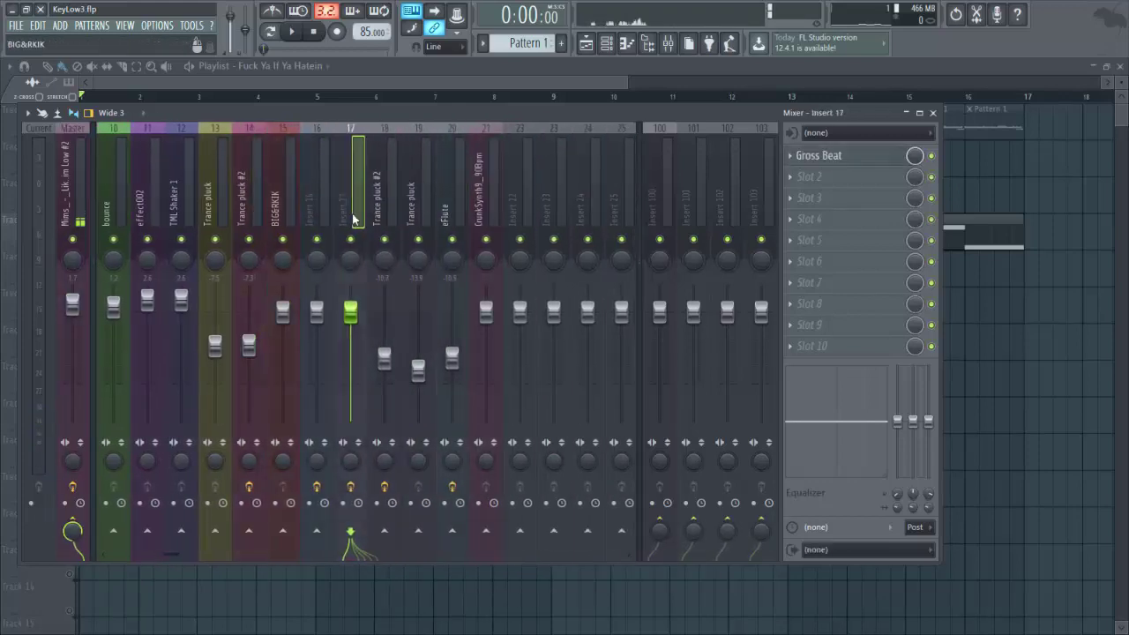
left_click(313, 79)
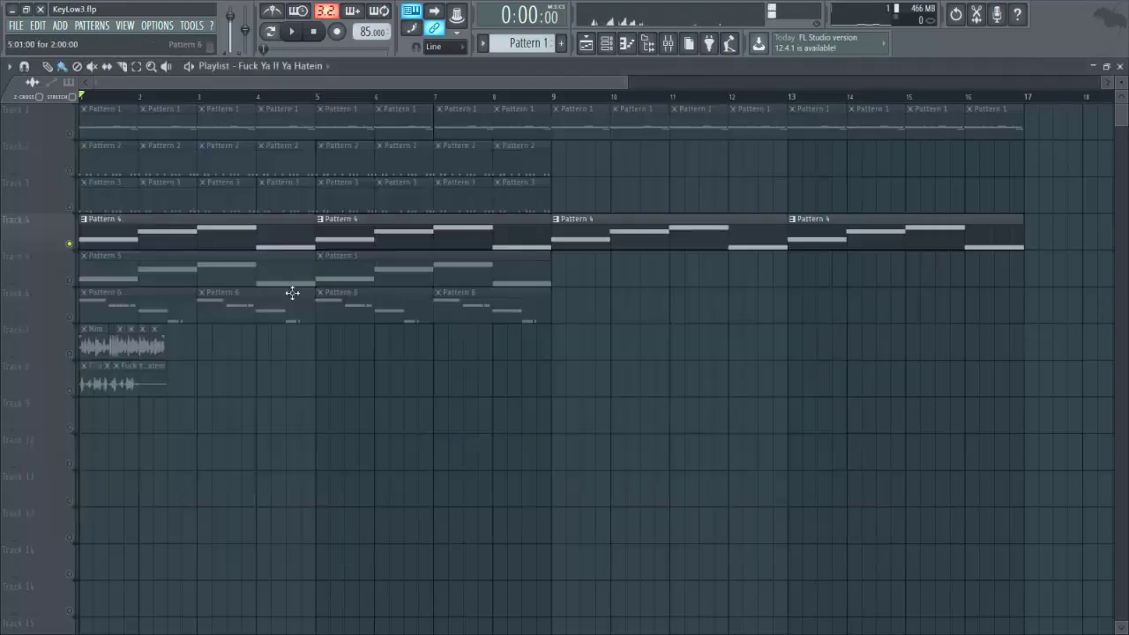
Step: Solo Track 7's vocal and play it twice, then solo and play Track 8
left_click(70, 354)
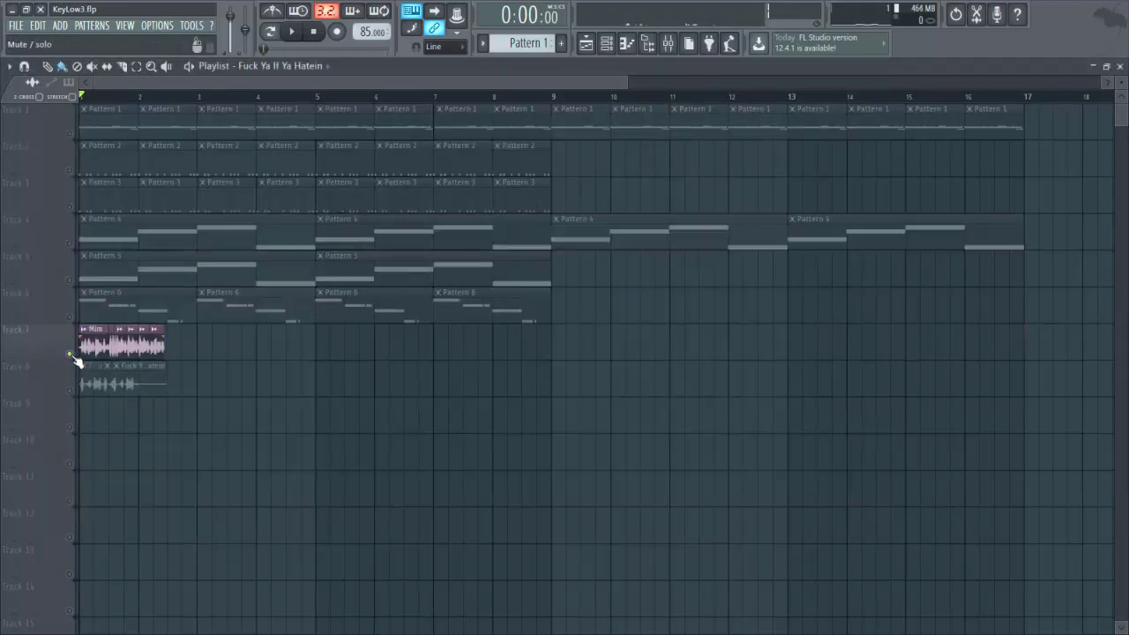
key("space")
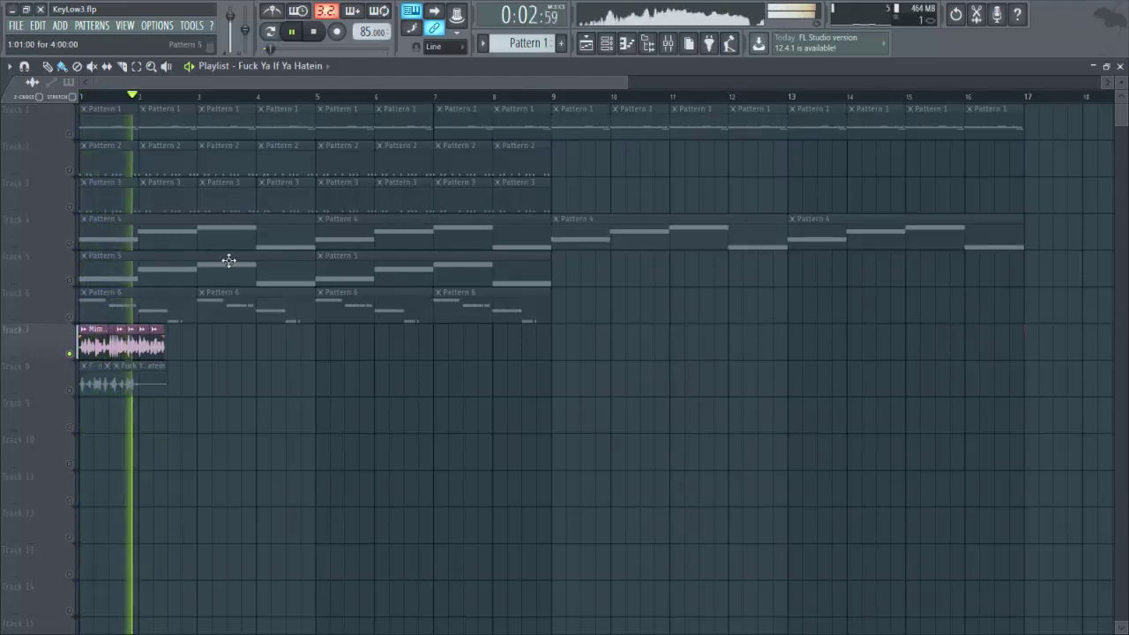
key("space")
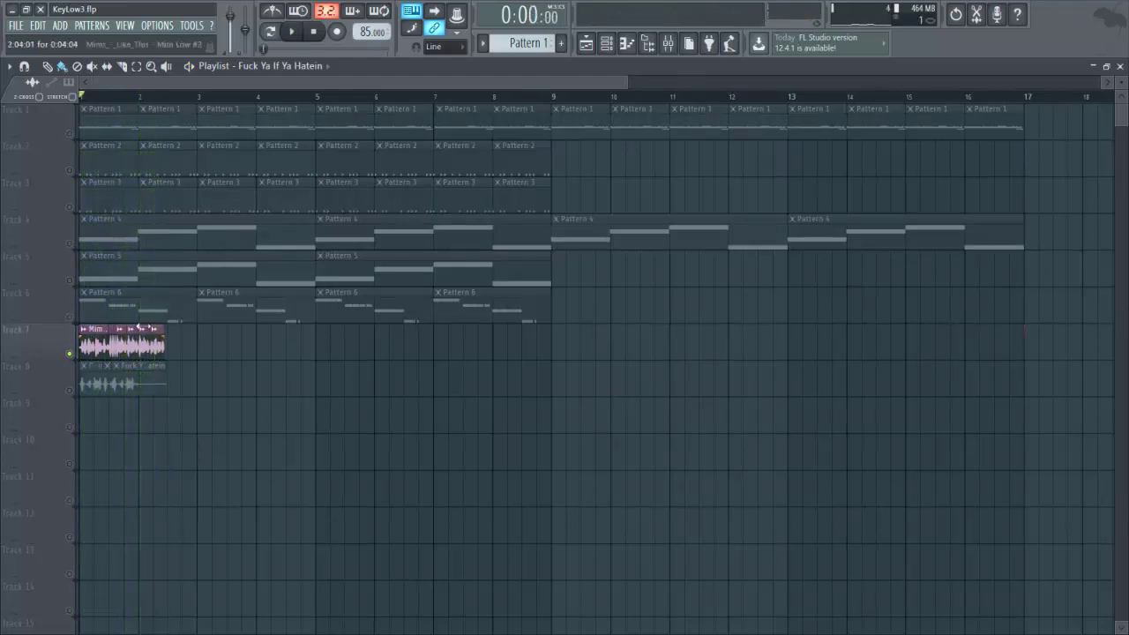
scroll(123, 108, "up", 6)
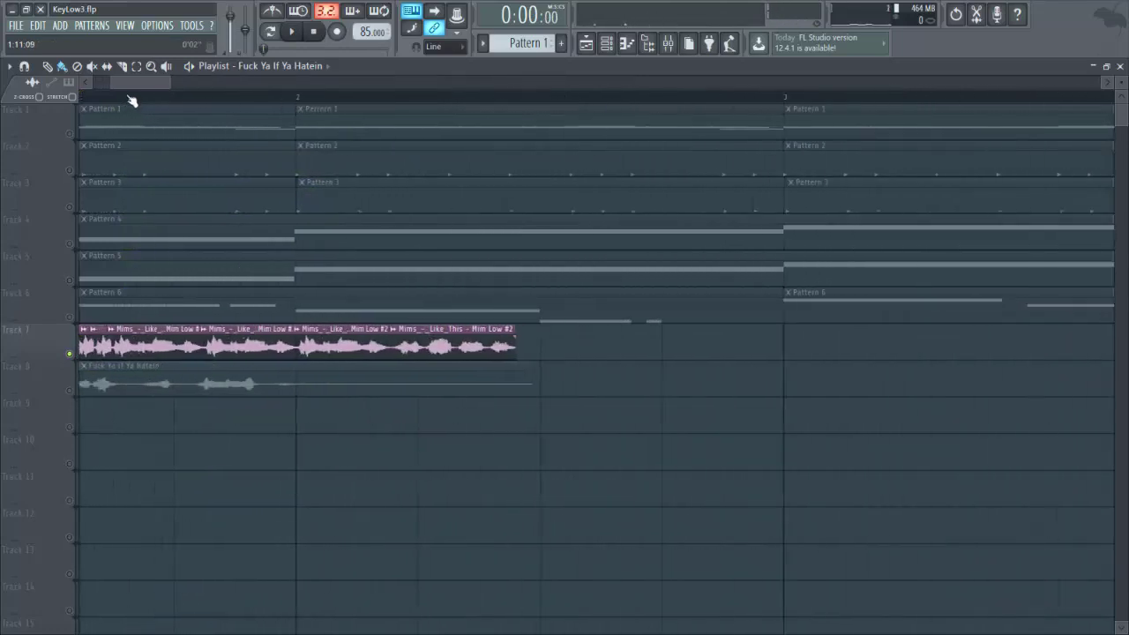
key("space")
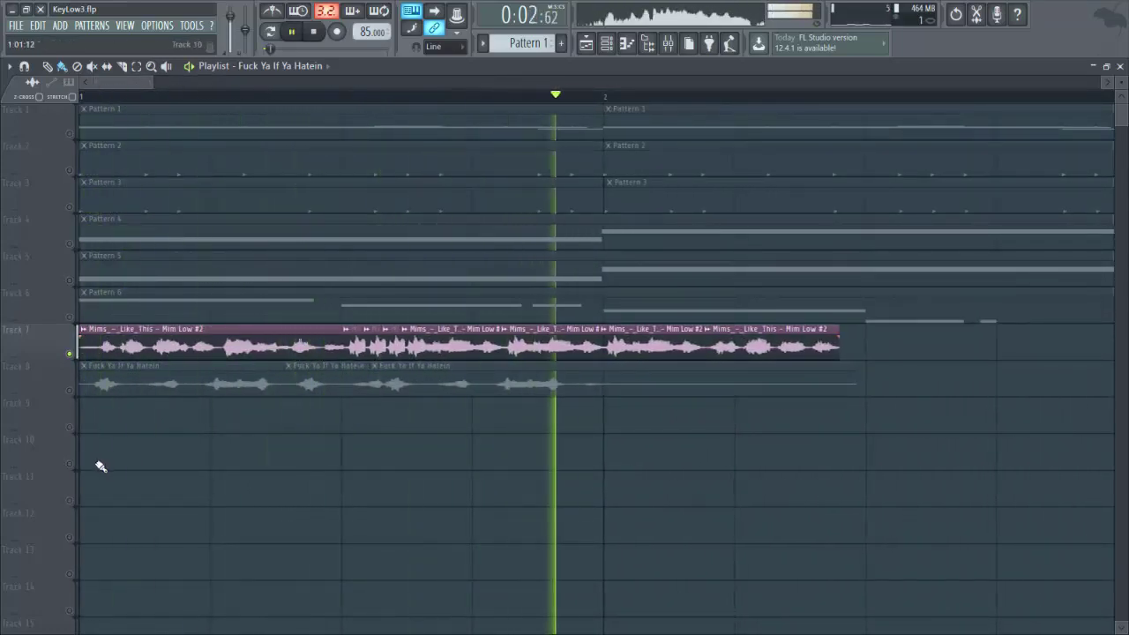
key("space")
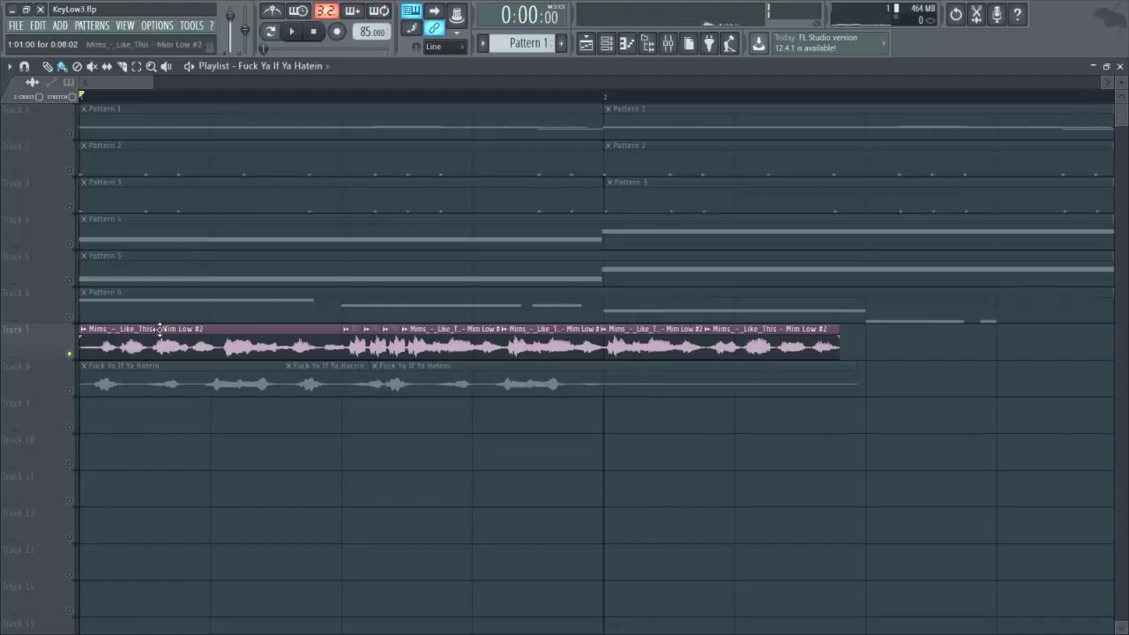
right_click(69, 392)
key("space")
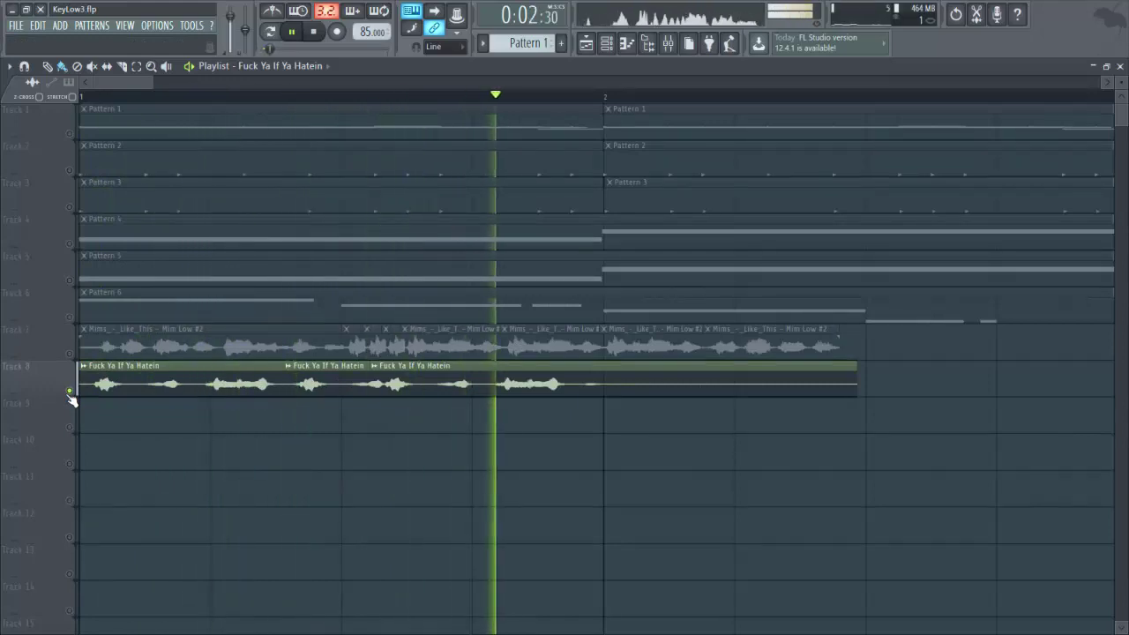
key("space")
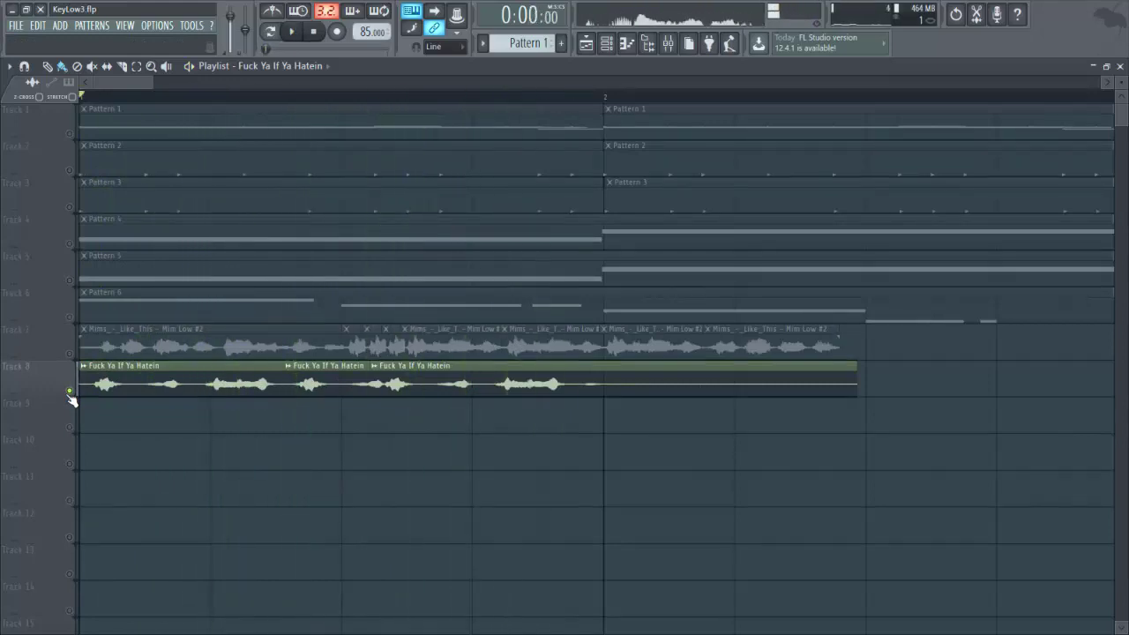
Step: During playback solo Track 2, then Tracks 3 and 2, then clear solos and restart at bar 1
right_click(70, 135)
right_click(69, 136)
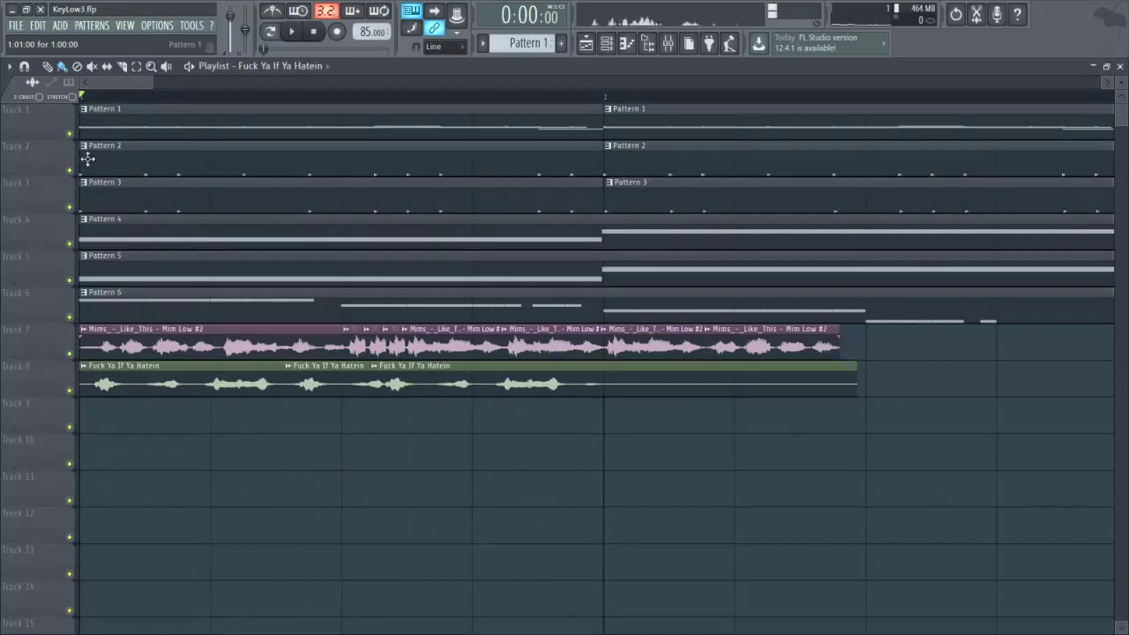
key("space")
right_click(70, 171)
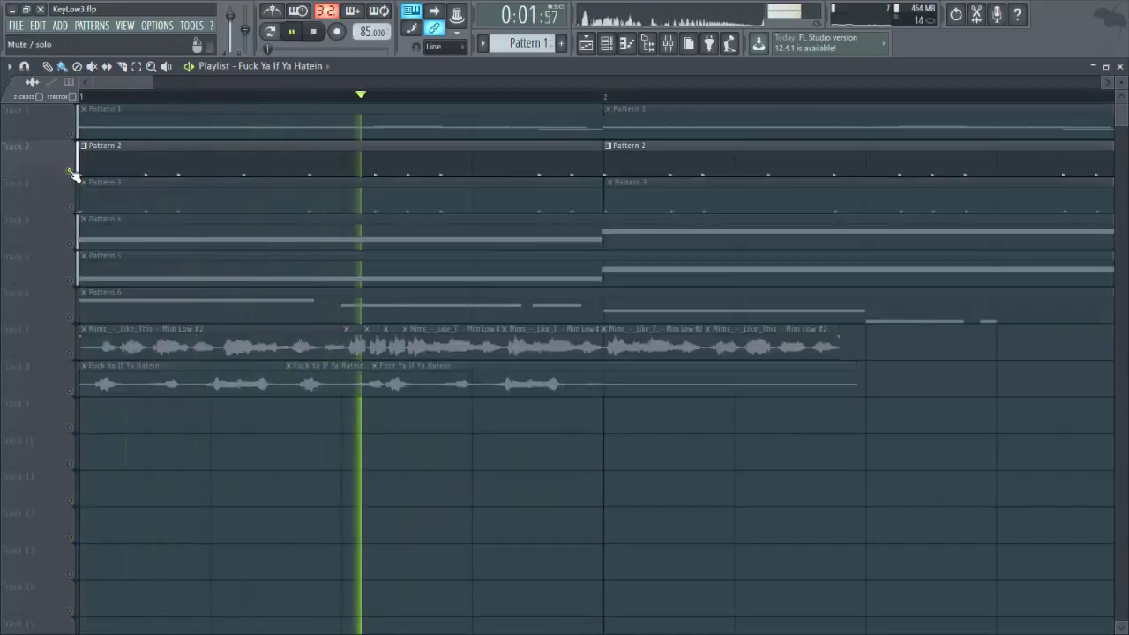
right_click(71, 209)
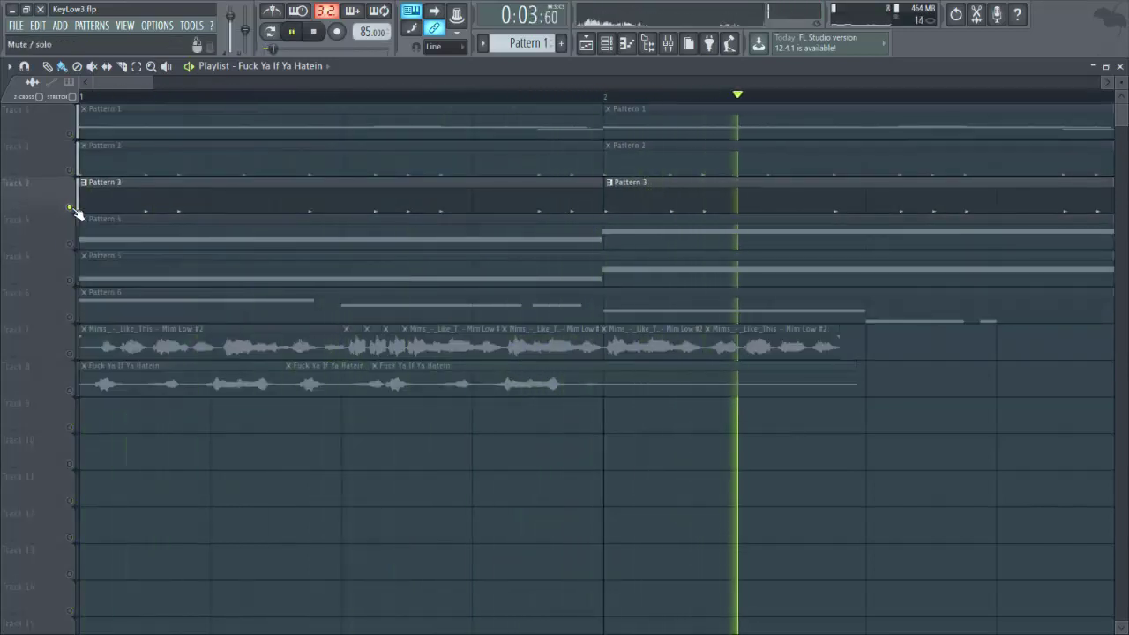
left_click(70, 171)
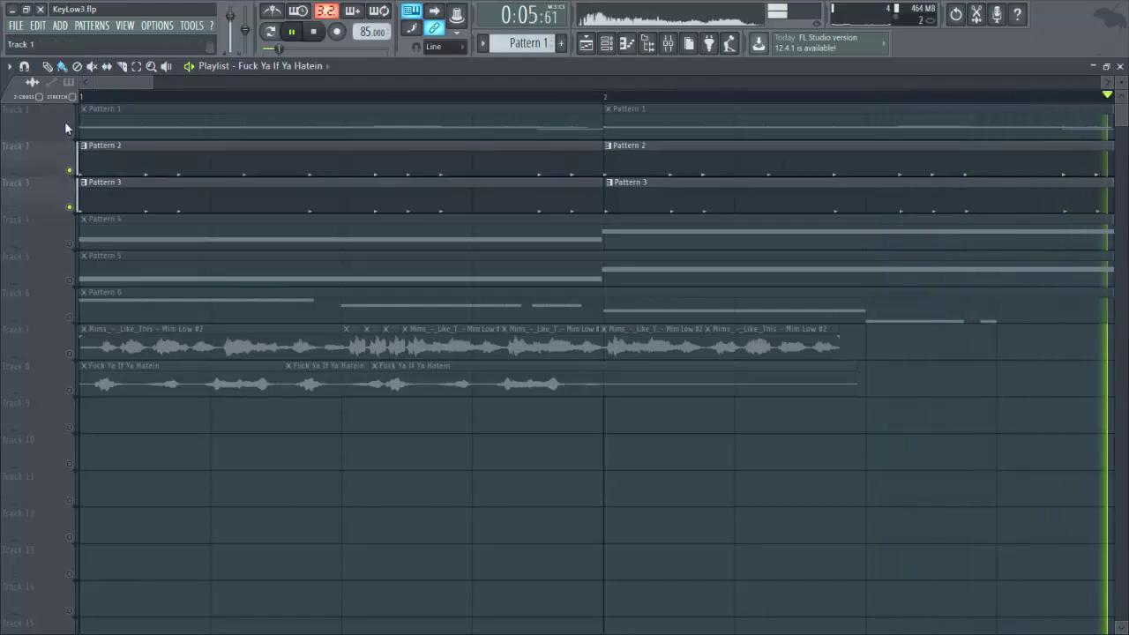
right_click(69, 134)
right_click(70, 134)
left_click(85, 97)
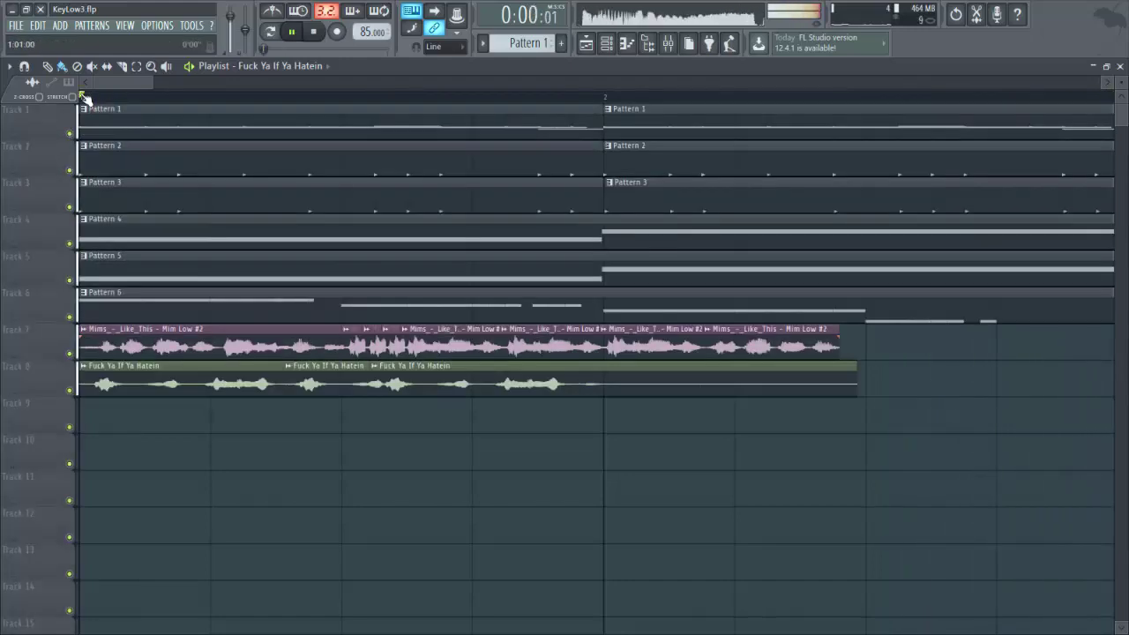
Step: Mute Tracks 7 and 8, stop playback, and solo Track 6
scroll(85, 97, "down", 5)
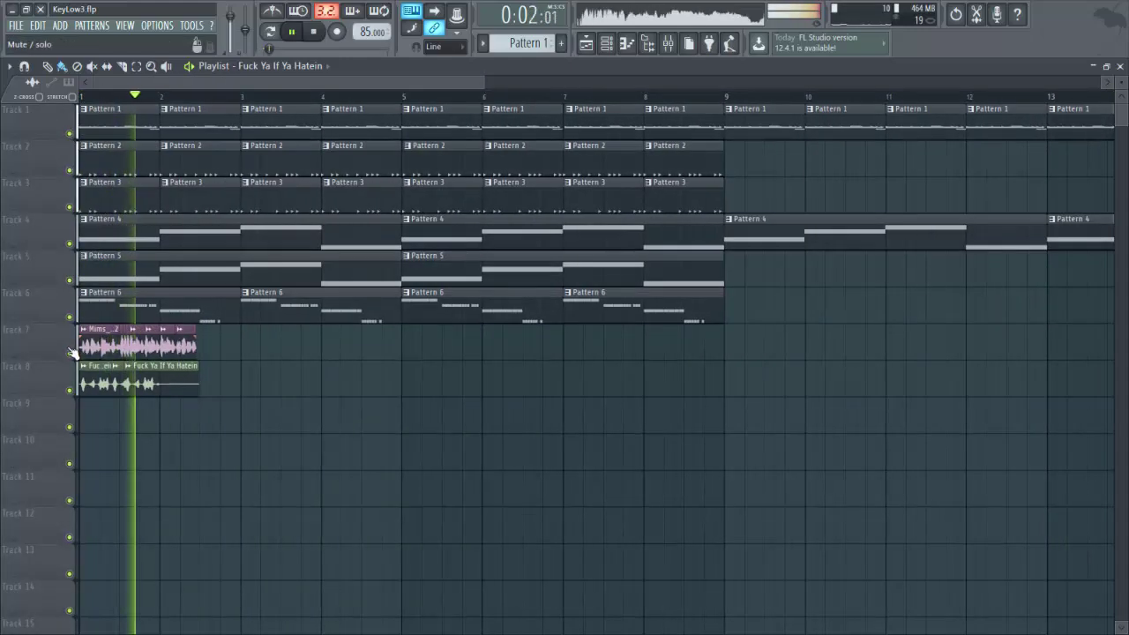
left_click(69, 352)
left_click(70, 390)
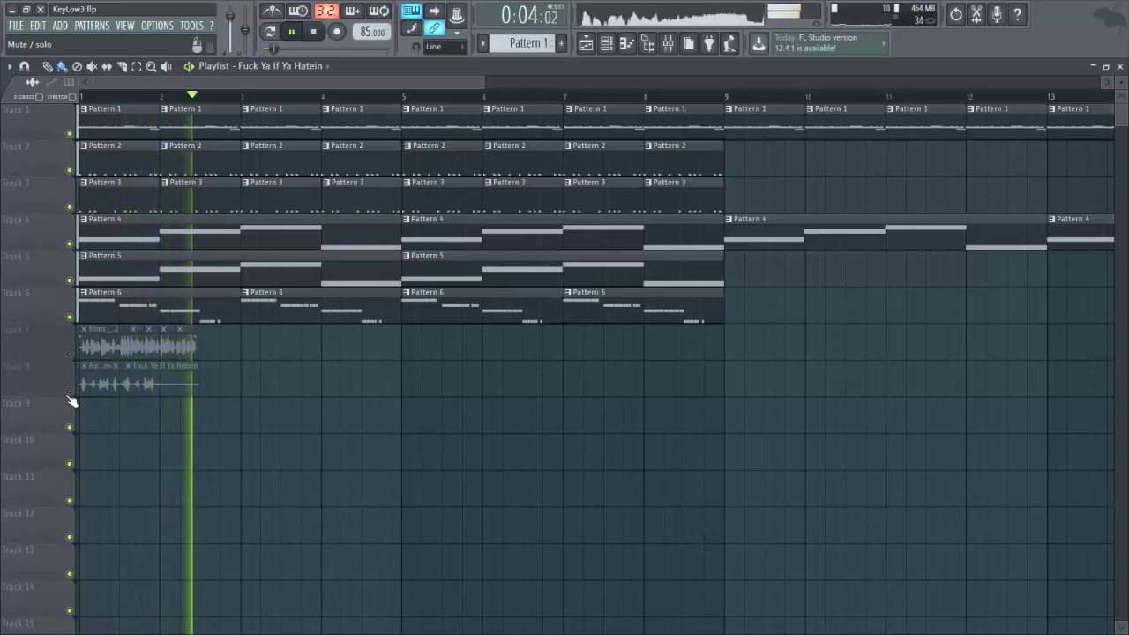
key("space")
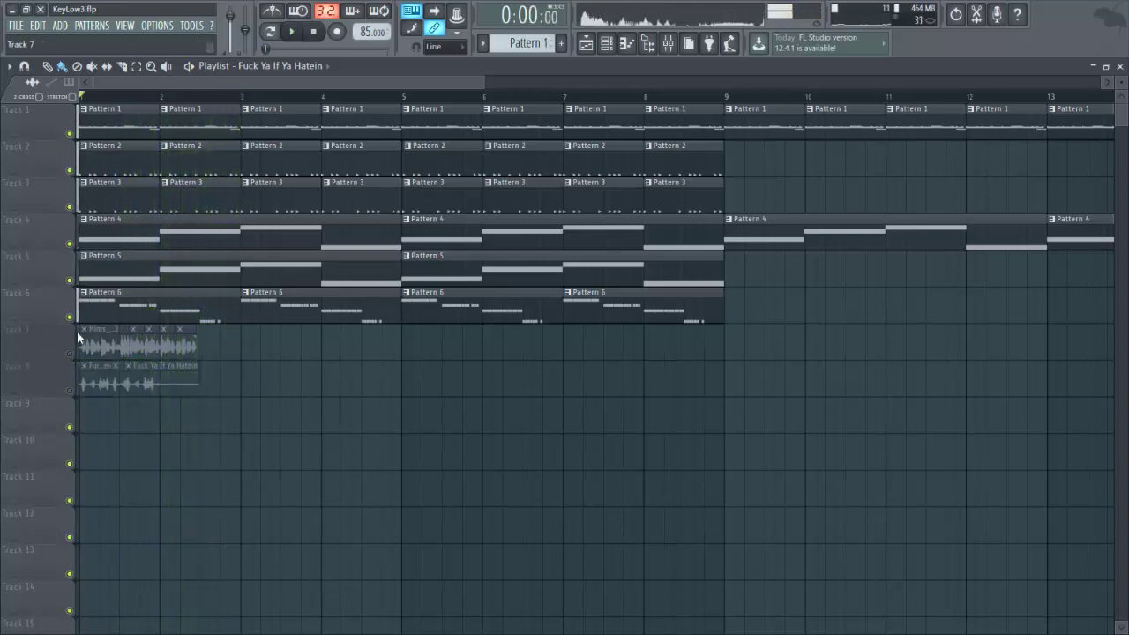
right_click(62, 306)
left_click(54, 319)
right_click(70, 317)
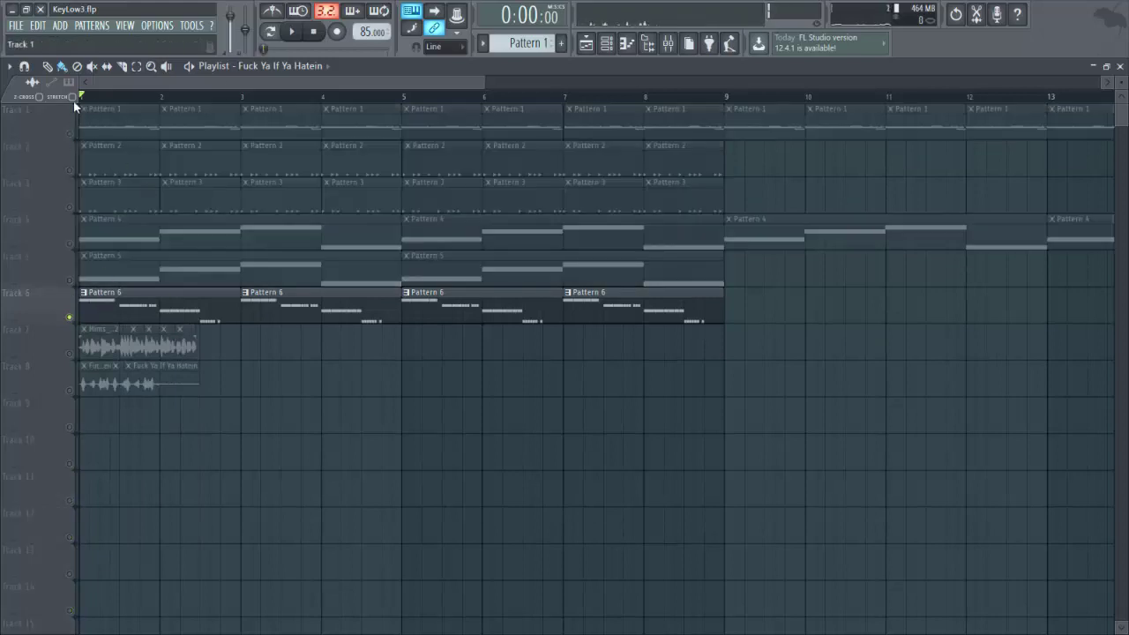
double_click(142, 304)
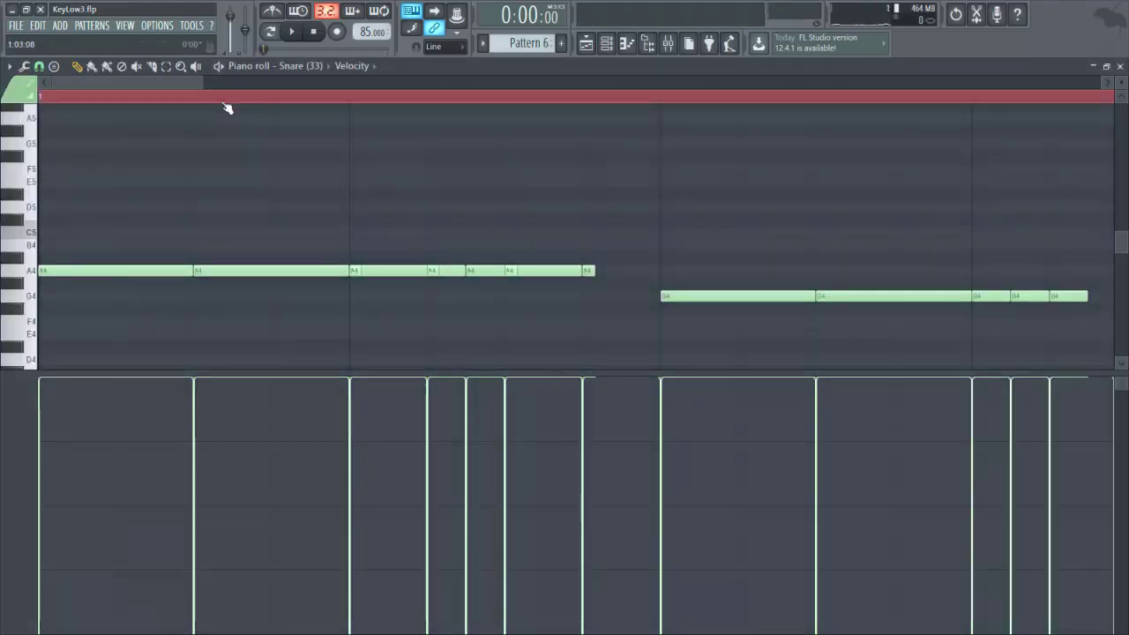
scroll(227, 108, "down", 5)
scroll(209, 148, "down", 3)
scroll(210, 154, "up", 3)
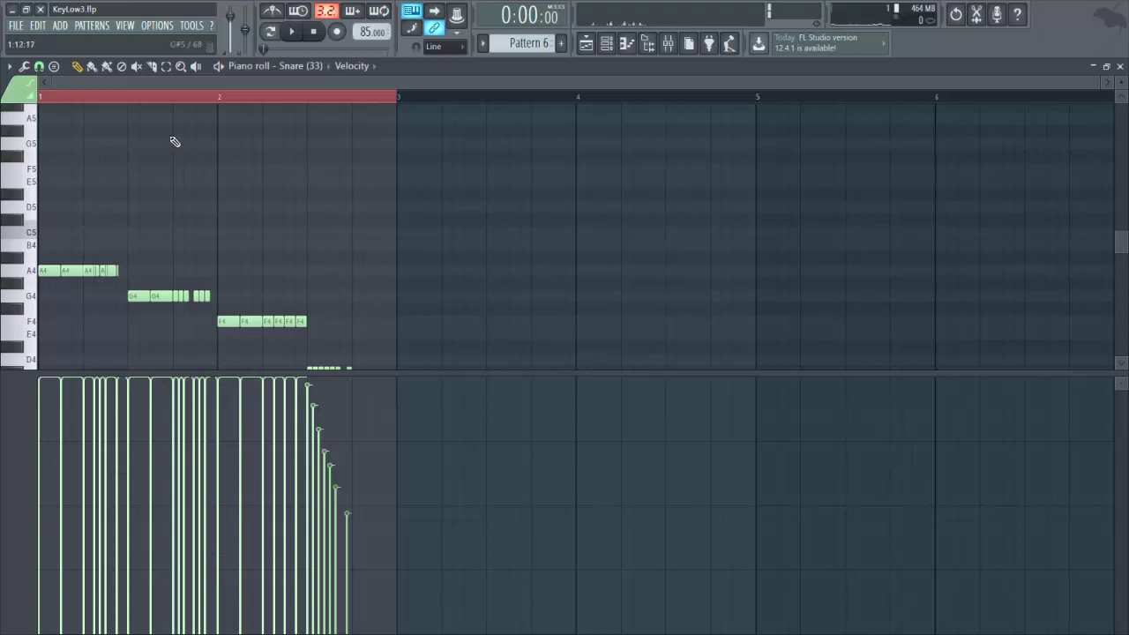
scroll(285, 202, "down", 3)
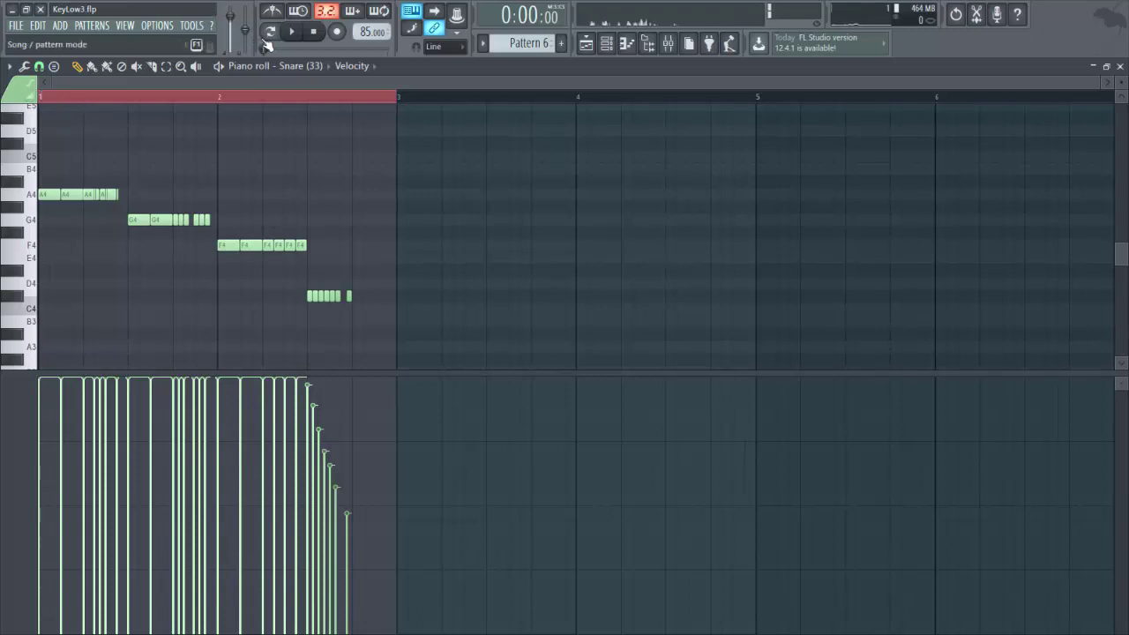
key("space")
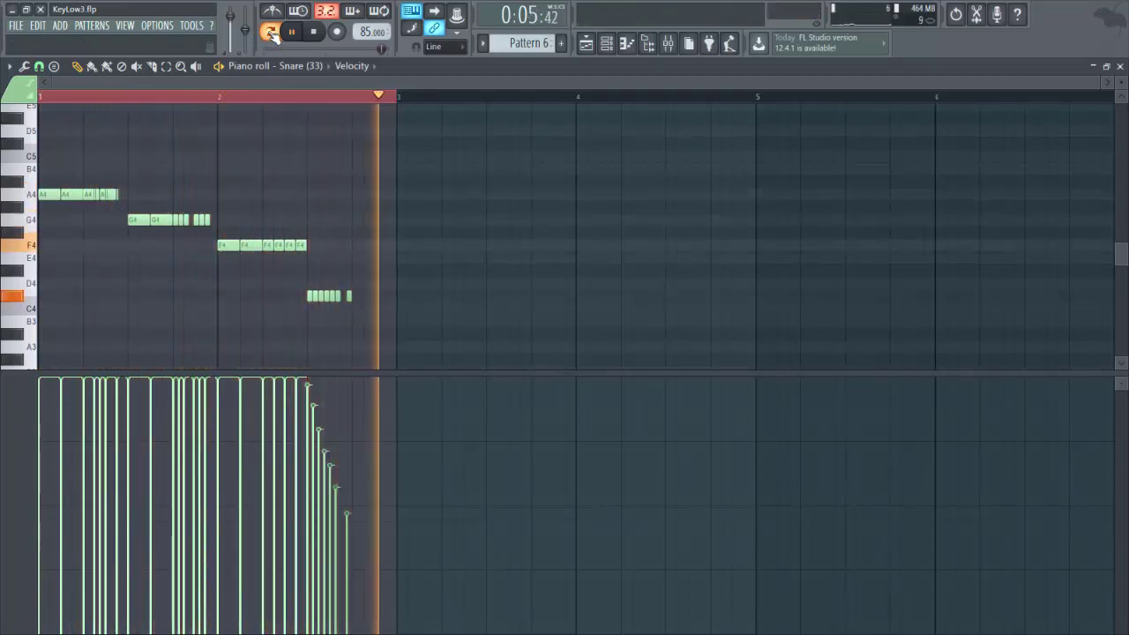
scroll(433, 194, "down", 4)
scroll(433, 194, "up", 5)
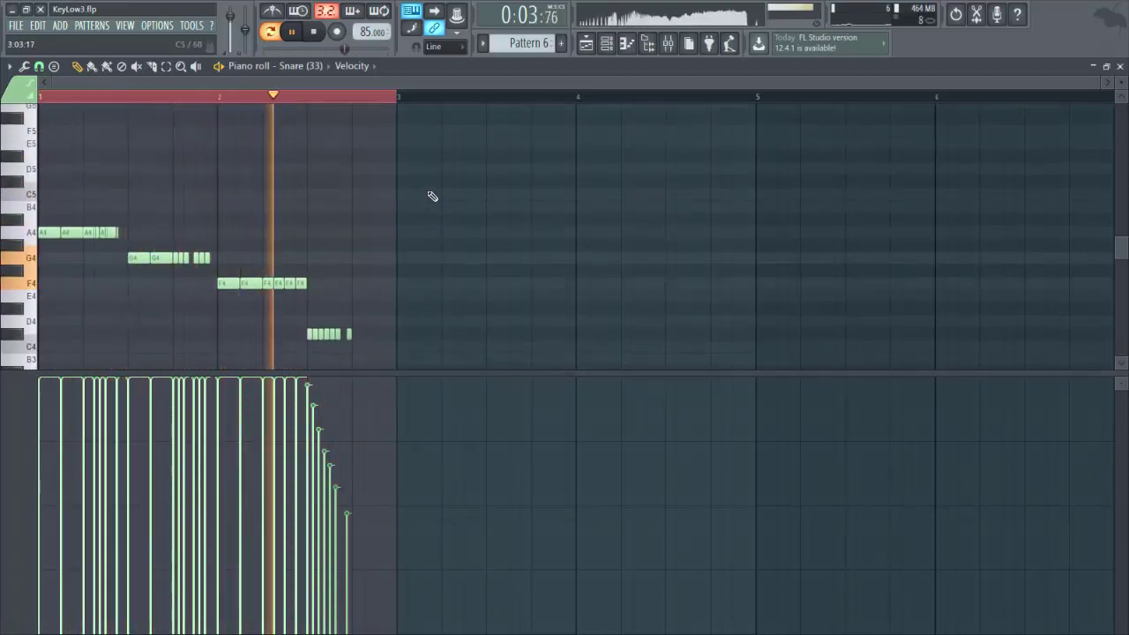
key("space")
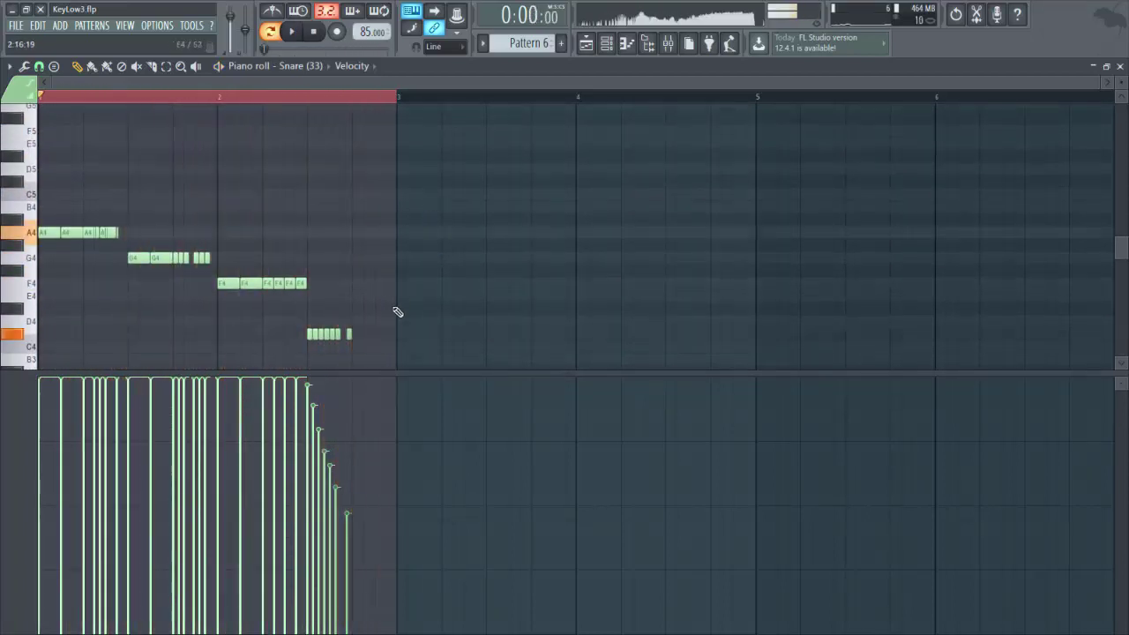
Step: Add two C#4 snare notes and stretch the last one to the pattern's end
scroll(358, 106, "up", 3)
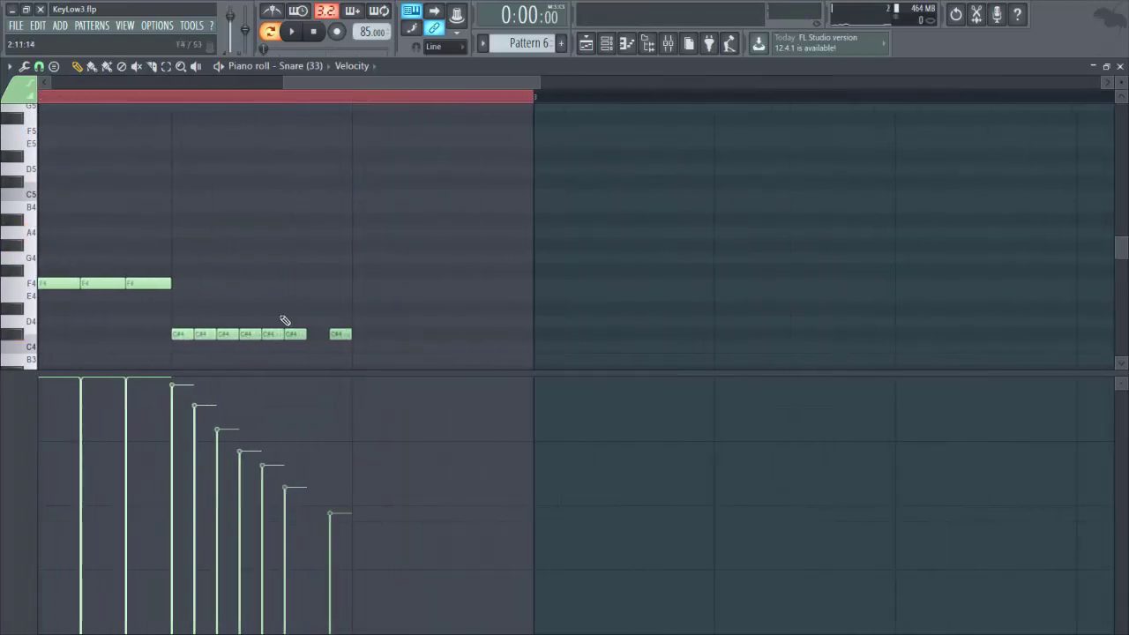
left_click(315, 334)
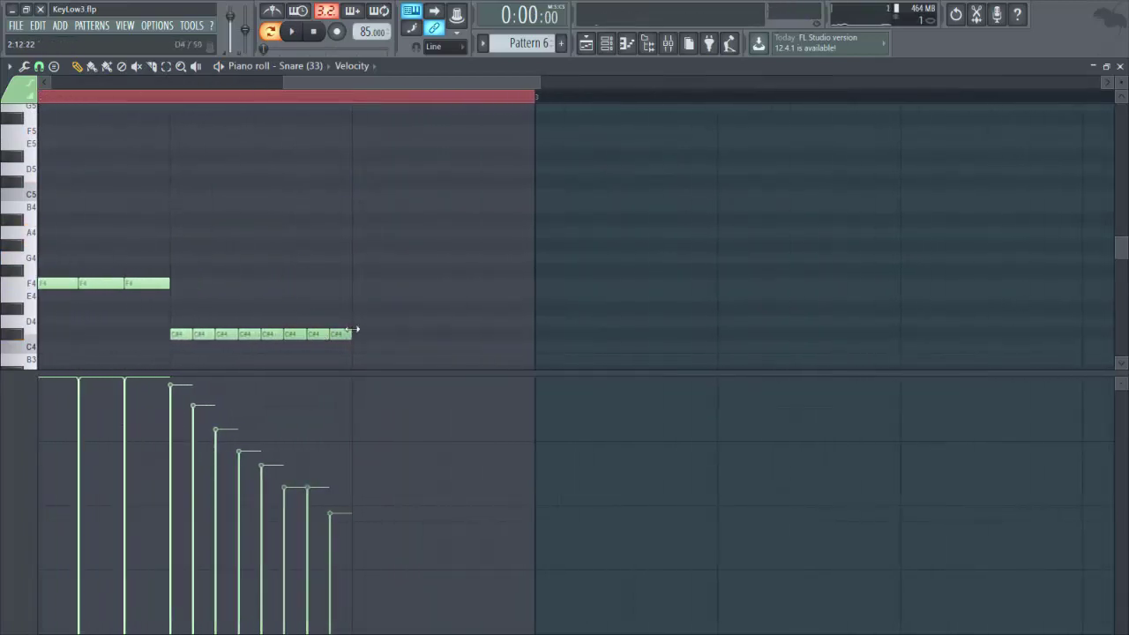
left_click(362, 335)
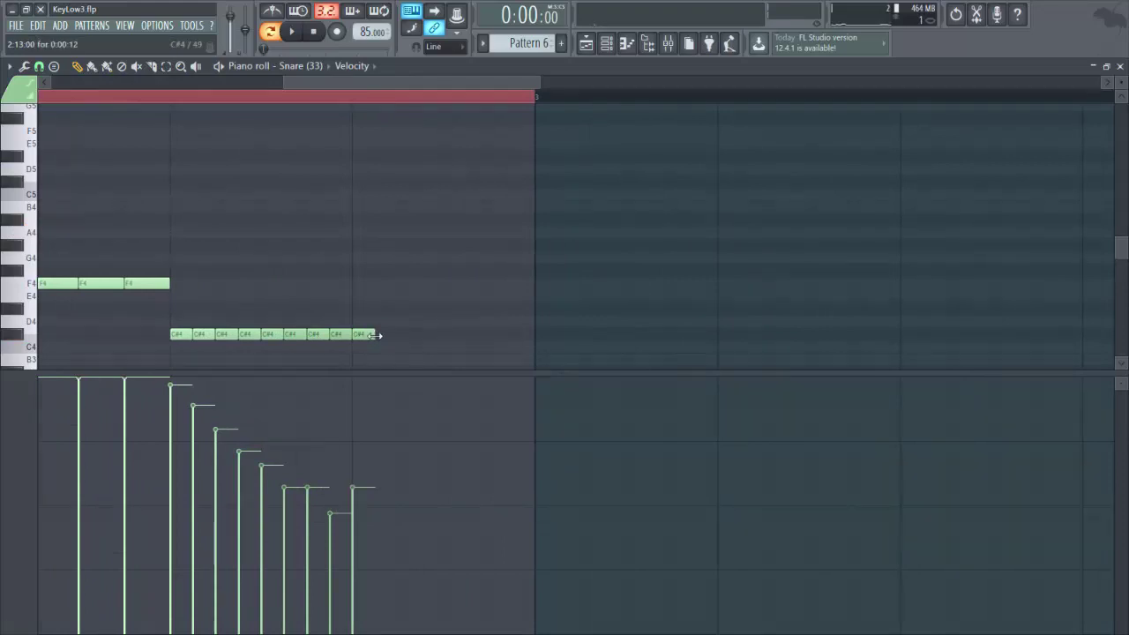
left_click_drag(376, 335, 544, 335)
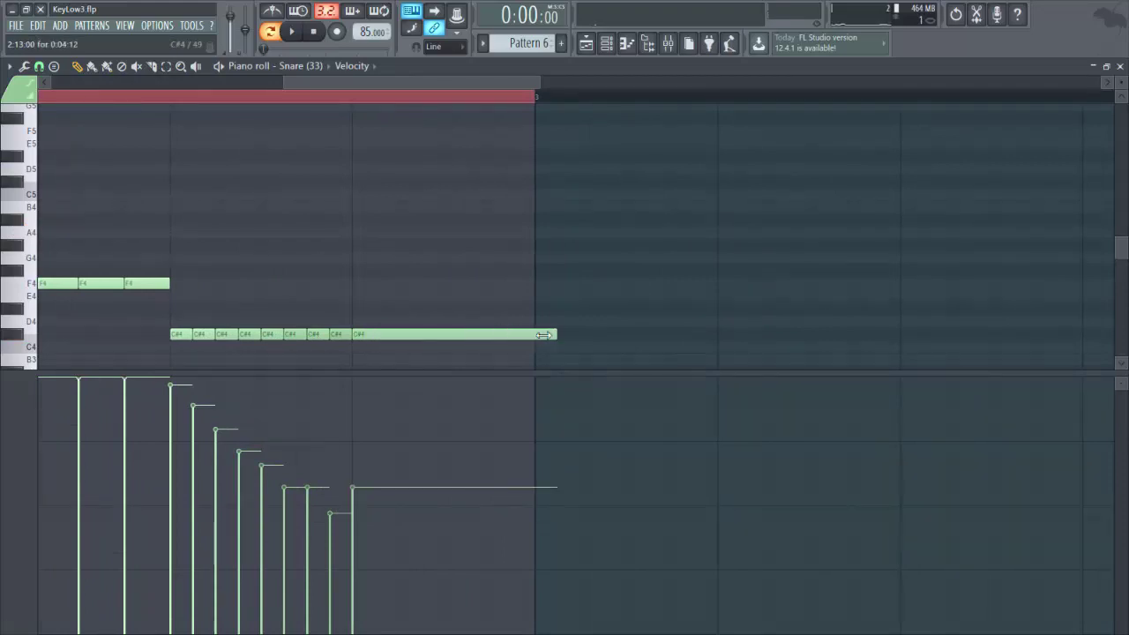
left_click(413, 333, "ctrl")
scroll(414, 352, "down", 1)
Step: Chop the long note with Alt+U using a higher Time mul, delete the leftover hit, and play it
key("alt+u")
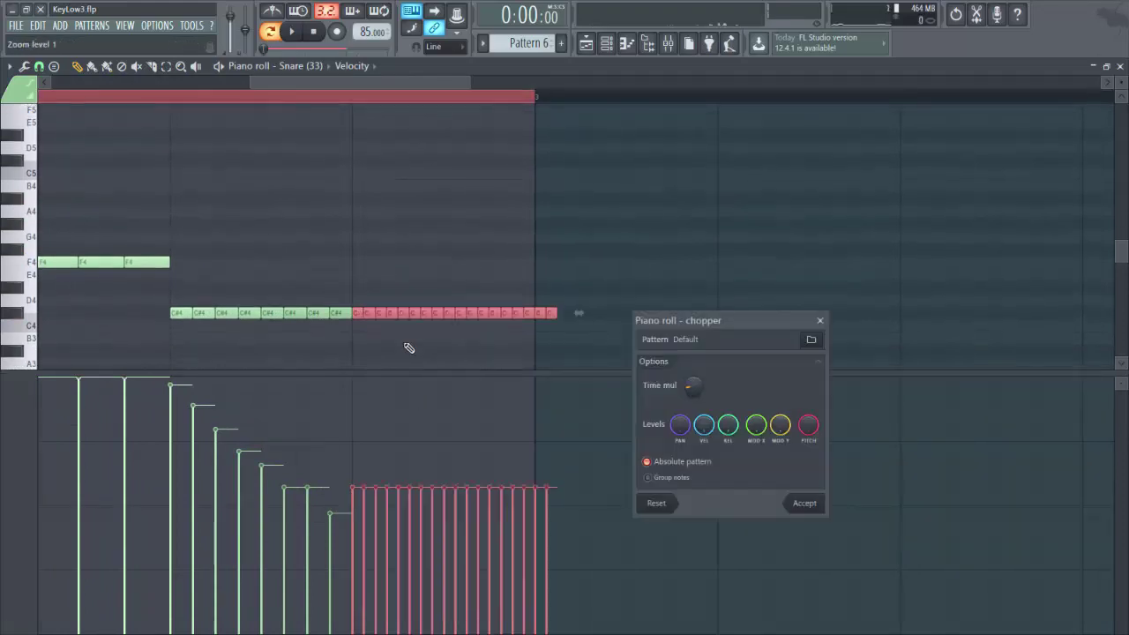
left_click_drag(693, 385, 693, 368)
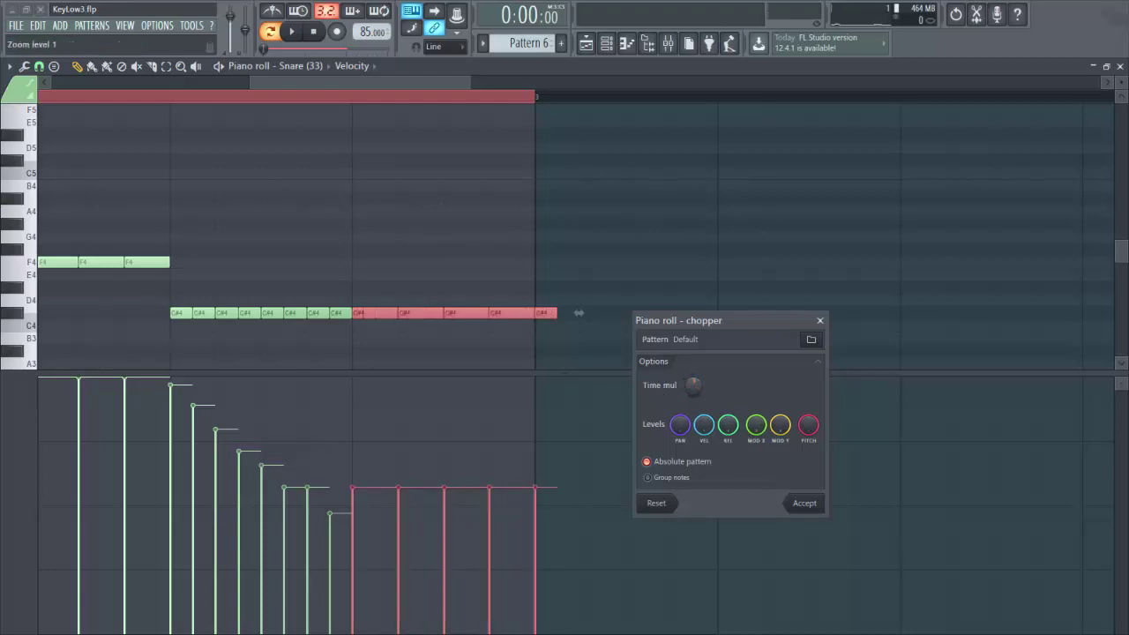
left_click(803, 502)
right_click(549, 310)
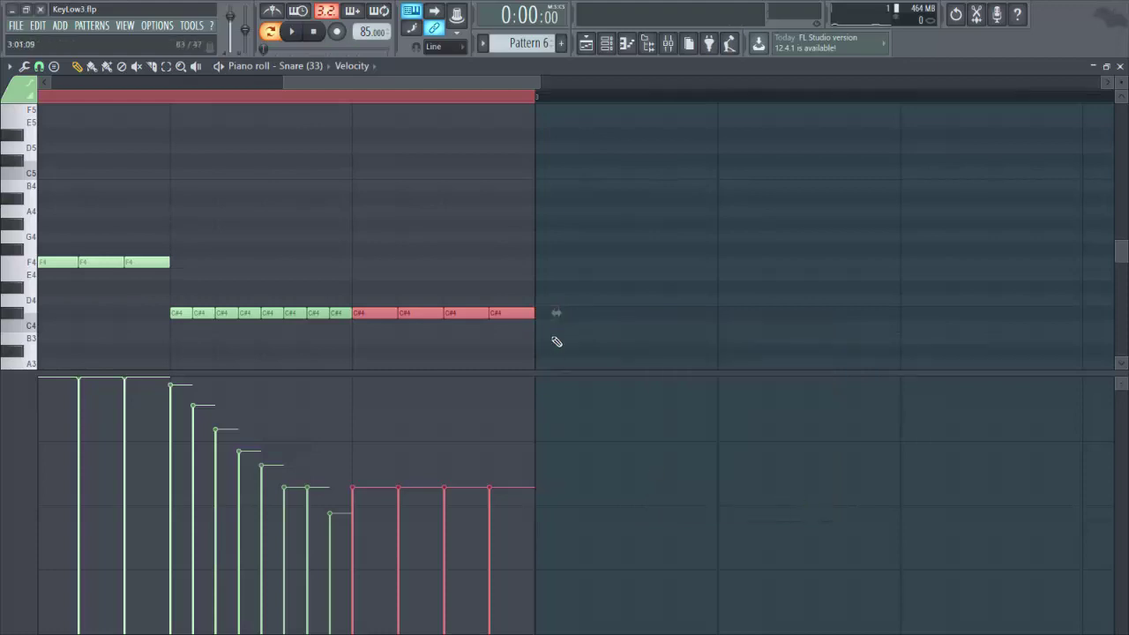
key("space")
scroll(345, 105, "down", 3)
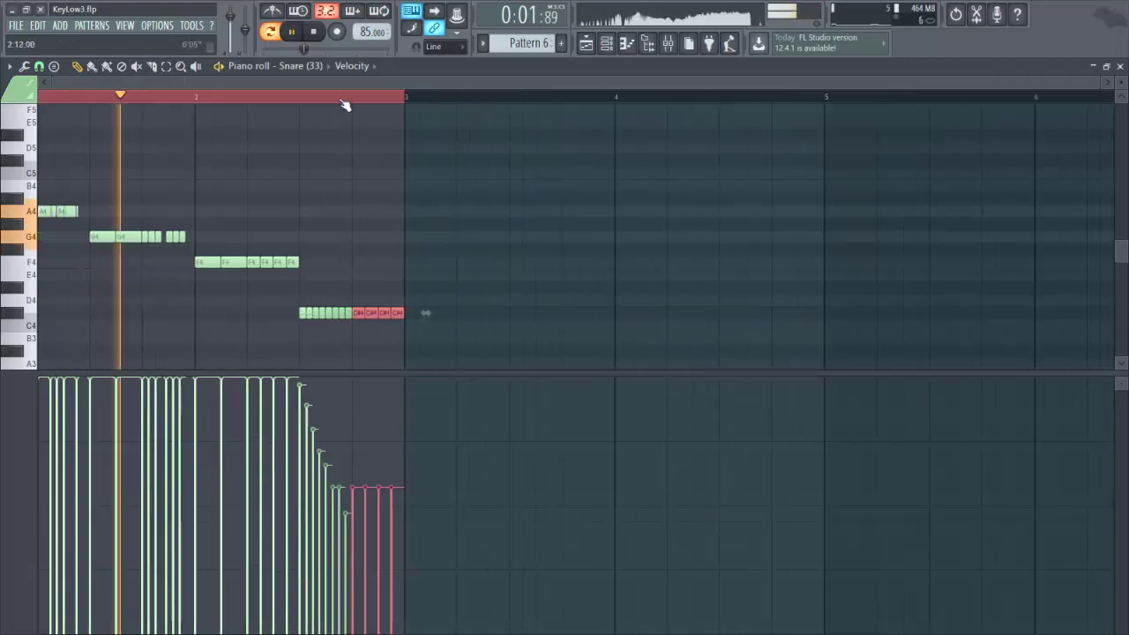
scroll(345, 105, "down", 1)
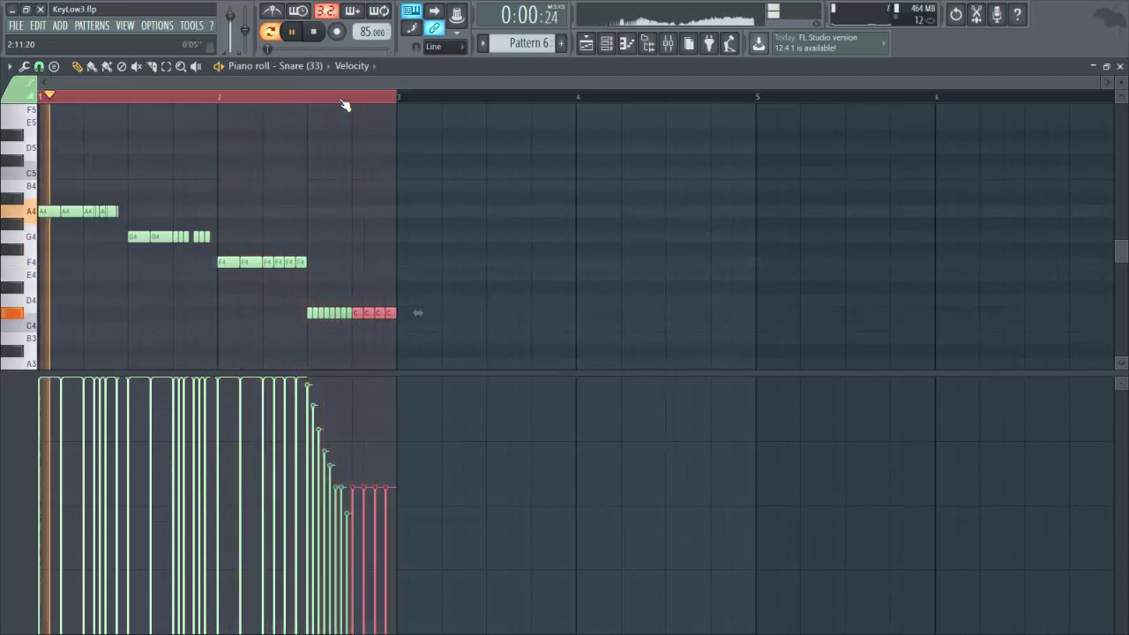
key("space")
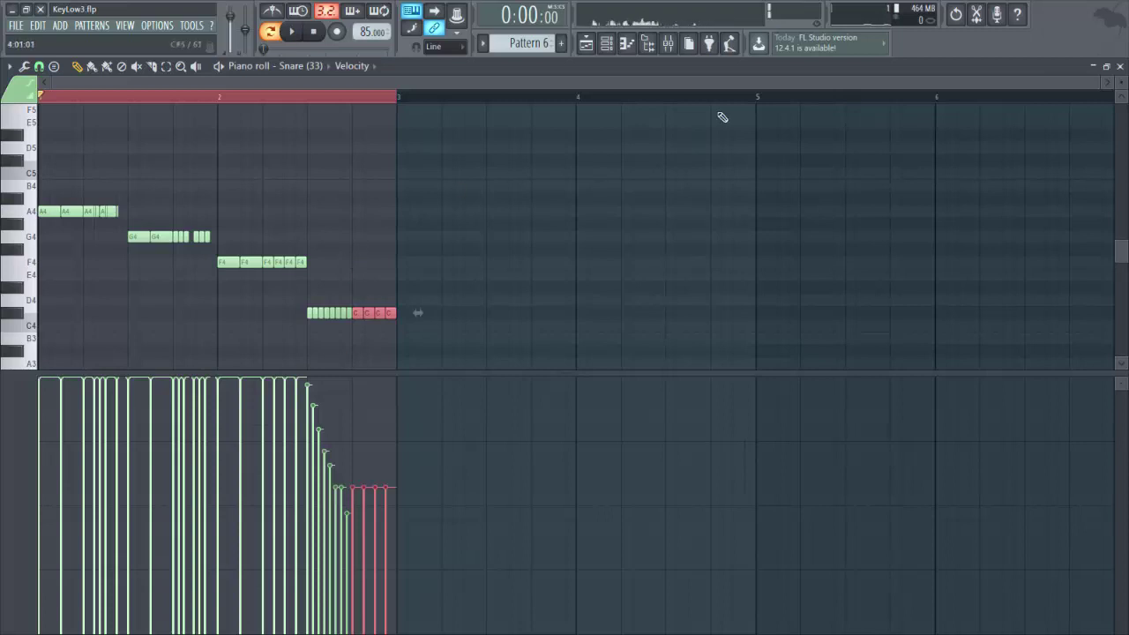
Step: Close the Snare piano roll and bring the Playlist window to the front
left_click(1119, 67)
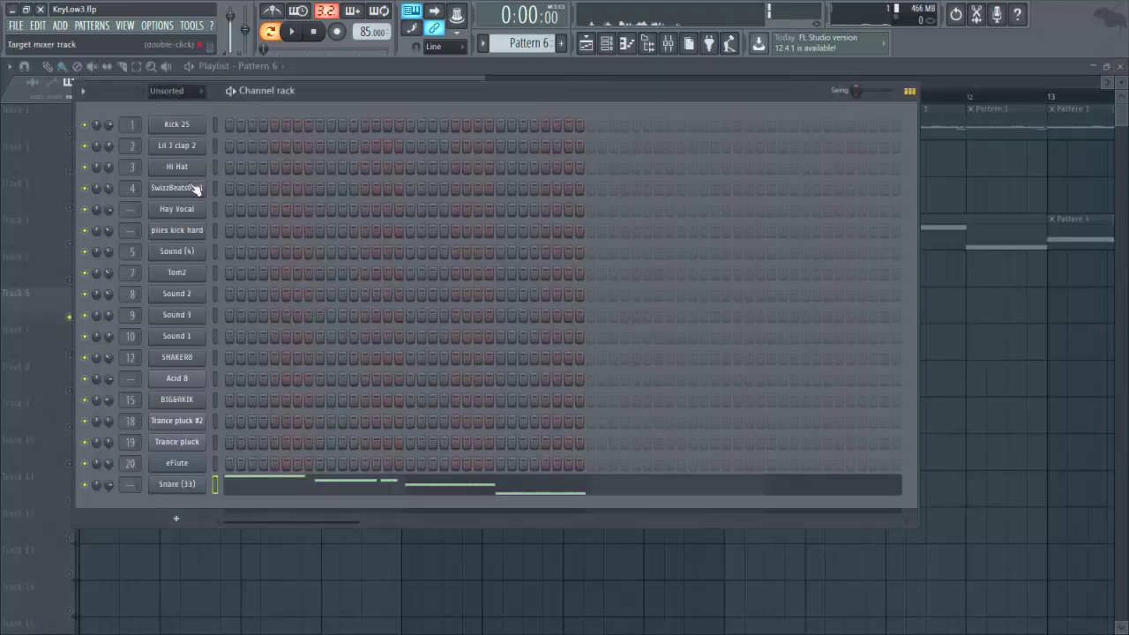
left_click(313, 65)
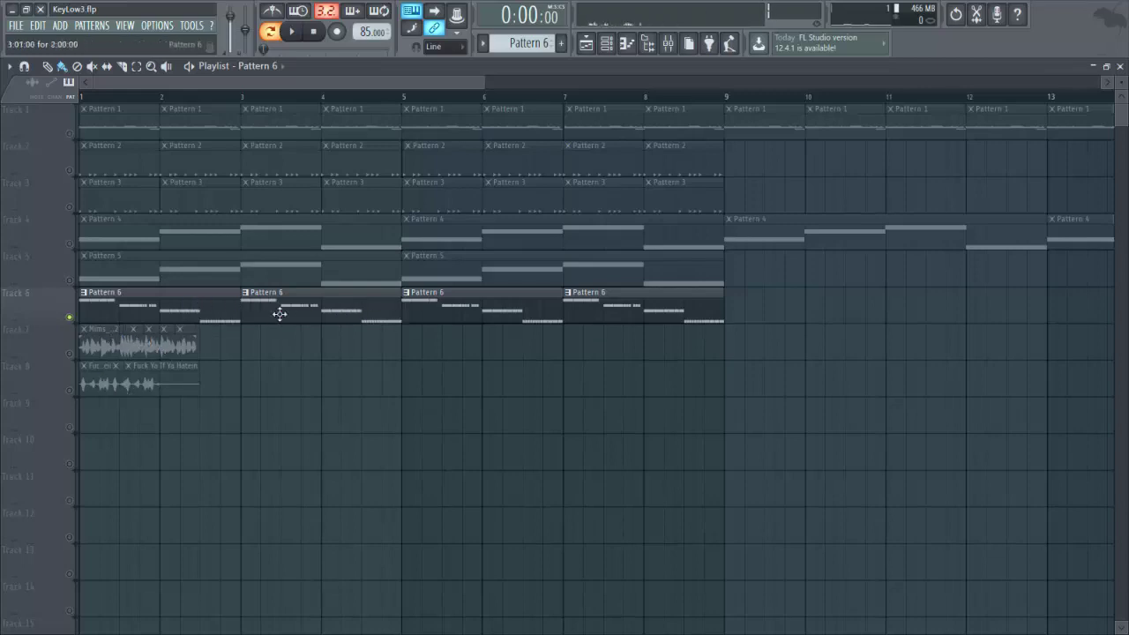
left_click(173, 220)
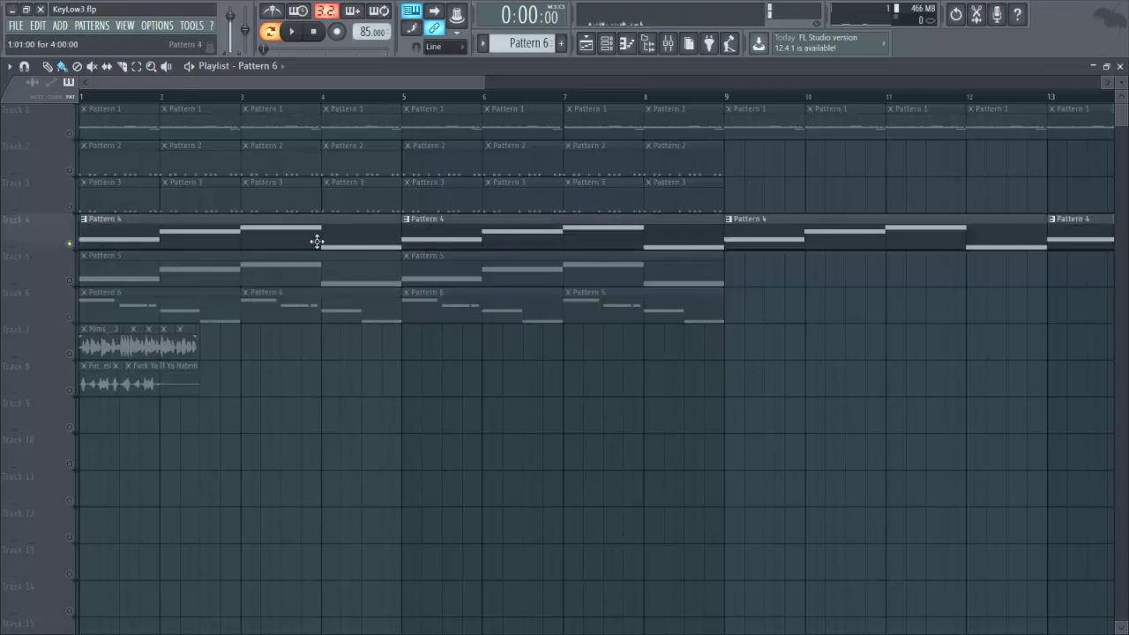
left_click(71, 198)
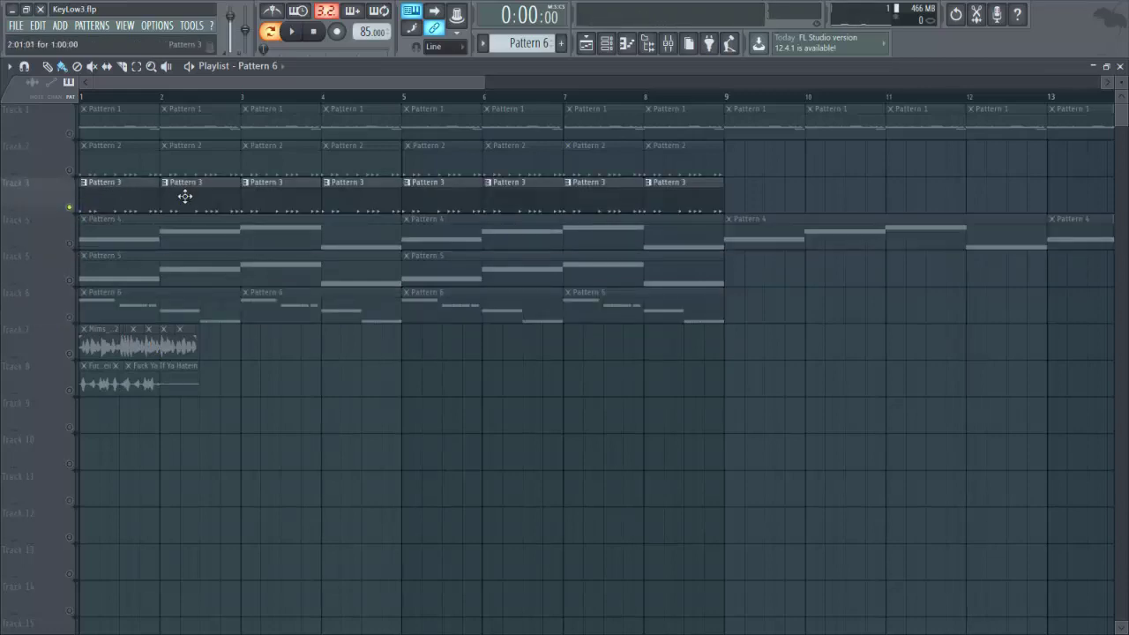
left_click(411, 98)
key("space")
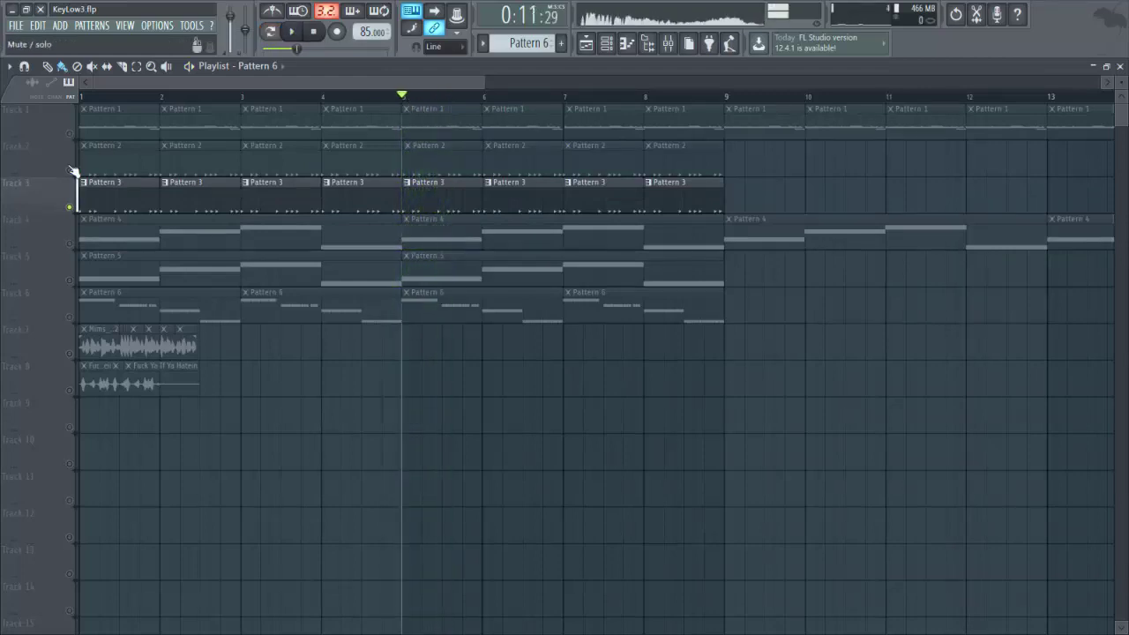
left_click(71, 170)
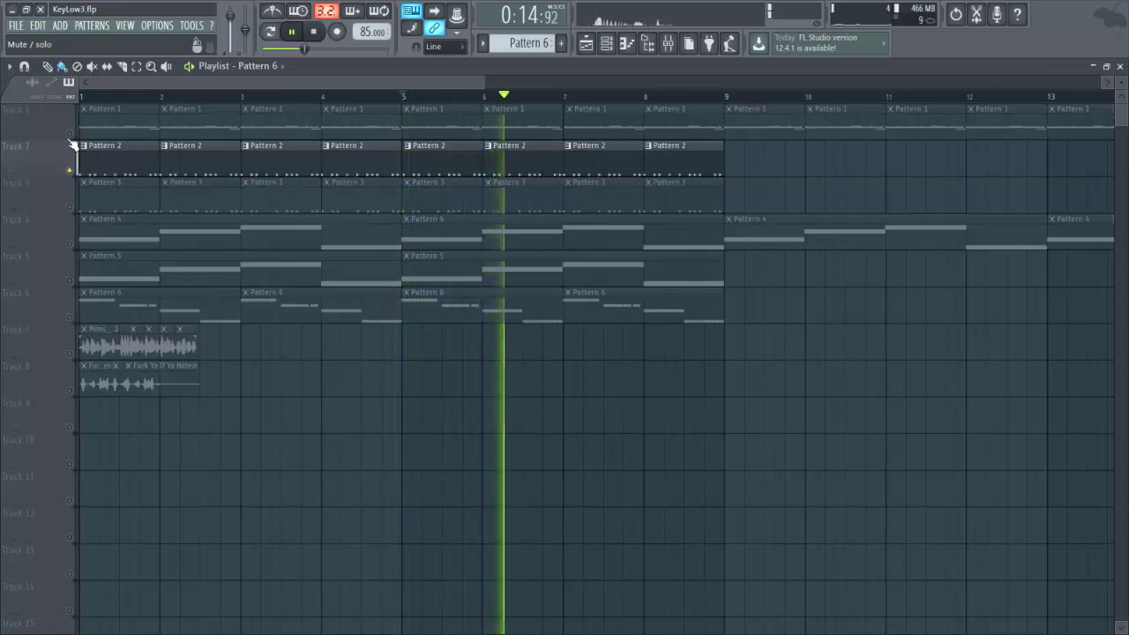
key("space")
left_click(71, 135)
key("space")
key("space")
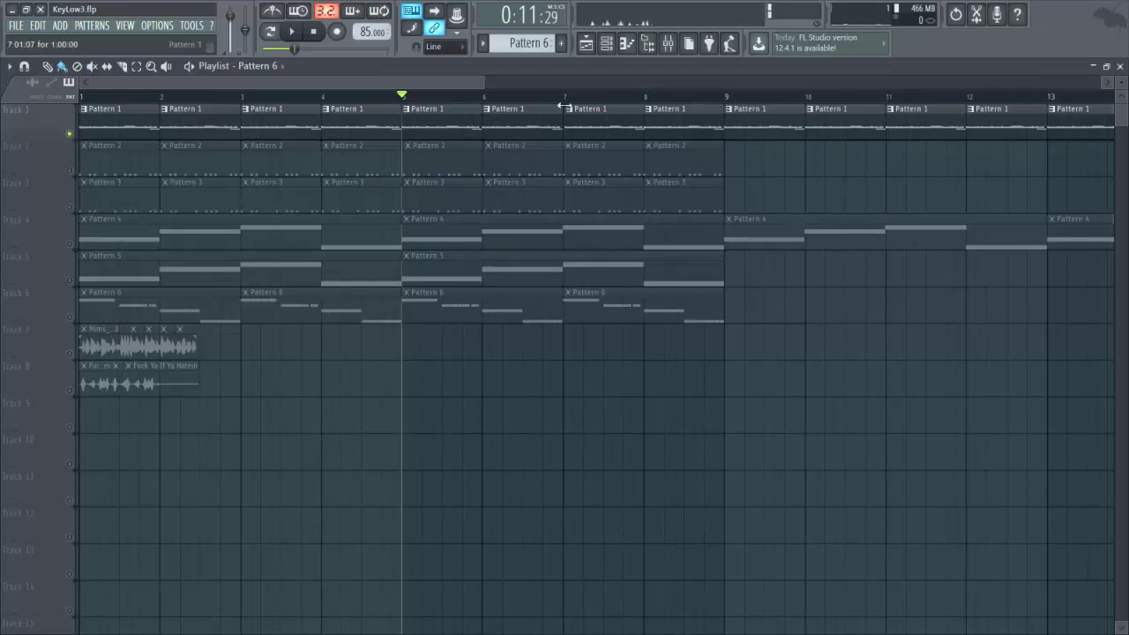
scroll(569, 97, "up", 1)
scroll(568, 97, "up", 3)
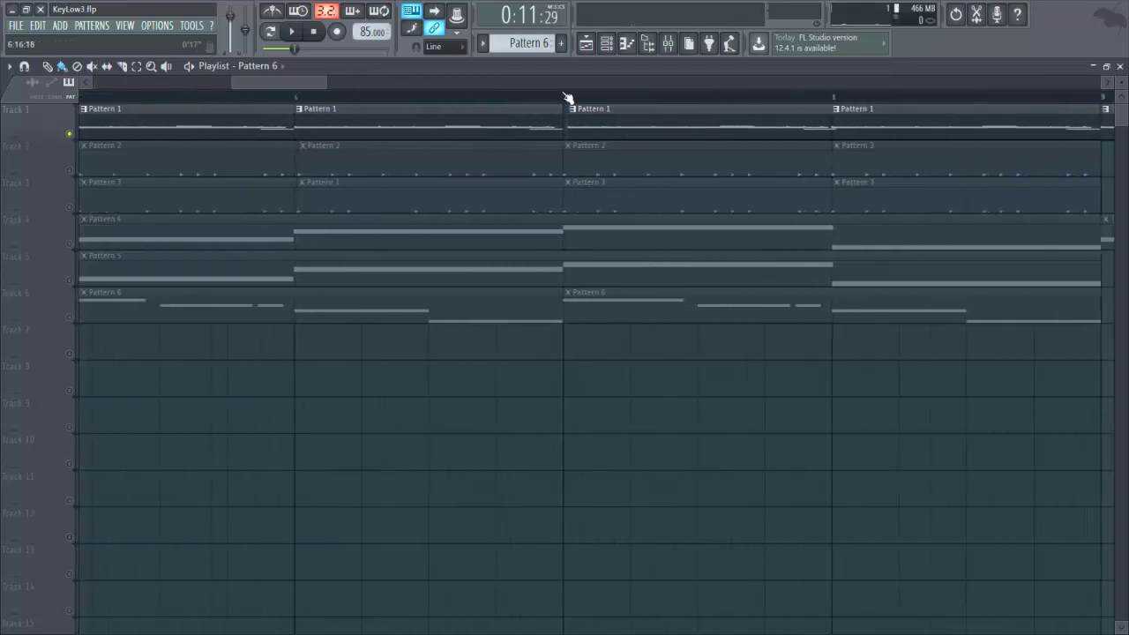
scroll(567, 97, "down", 4)
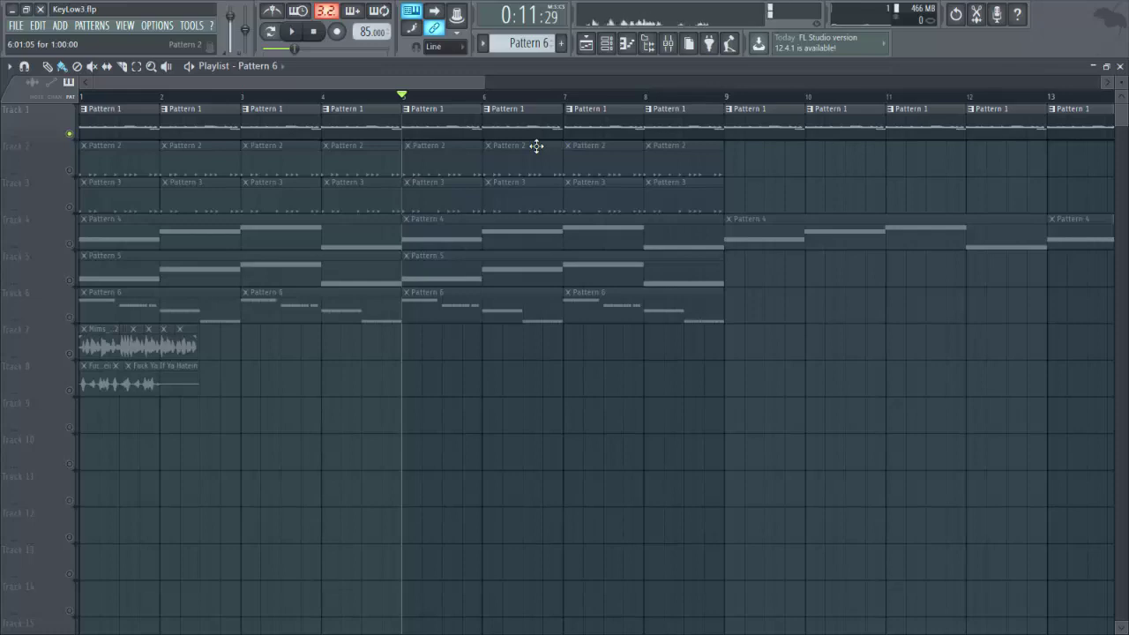
Step: Open the mixer on Insert 25 and view FX Slot 1's plugin list without loading one
left_click(669, 44)
left_click(212, 168)
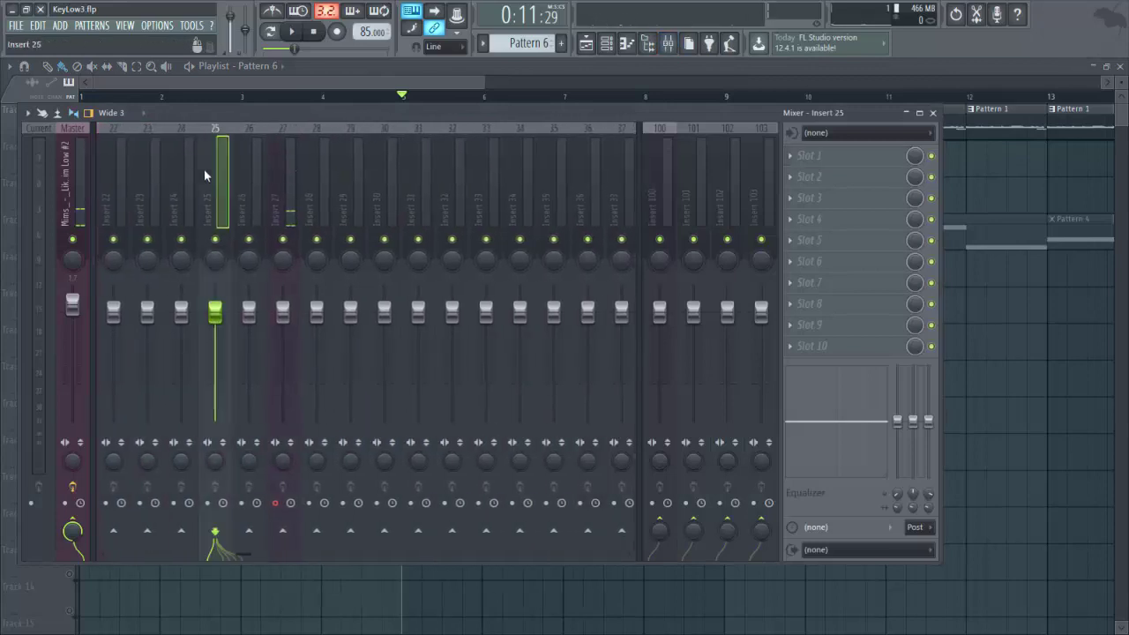
left_click(839, 170)
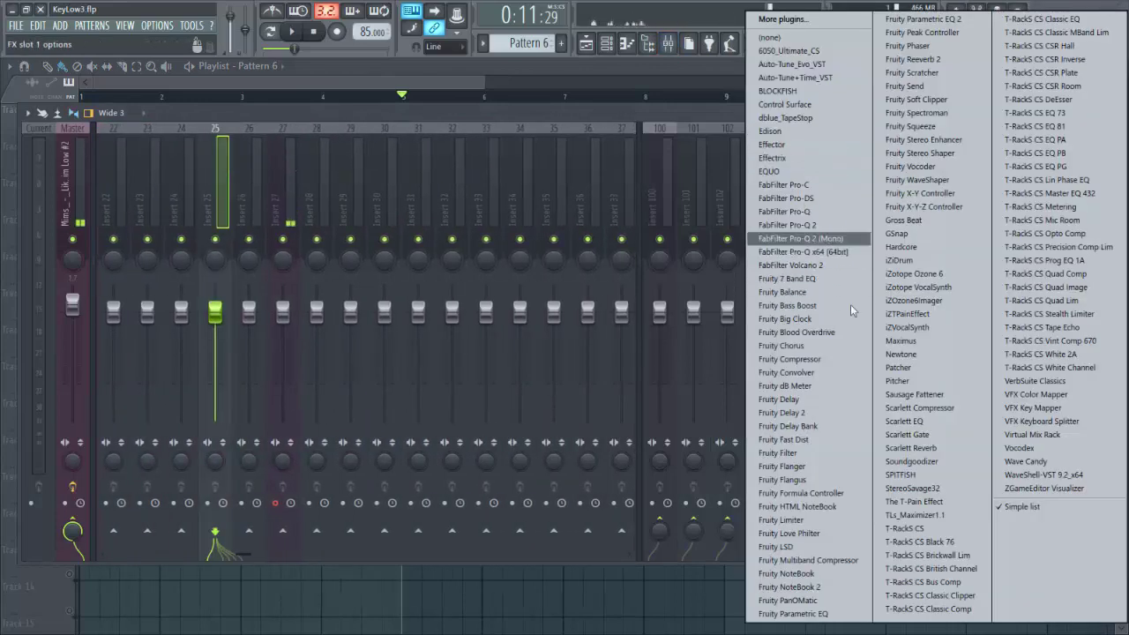
left_click(173, 147)
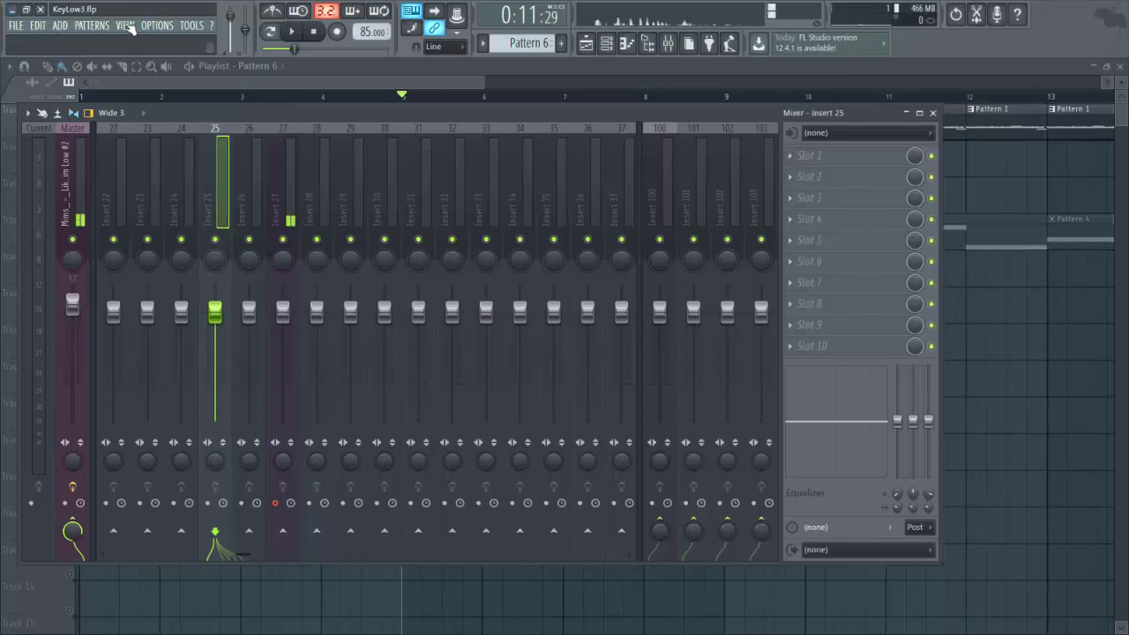
Step: Browse the OPTIONS and ADD menus, then dismiss them without adding anything
left_click(159, 25)
mouse_move(91, 26)
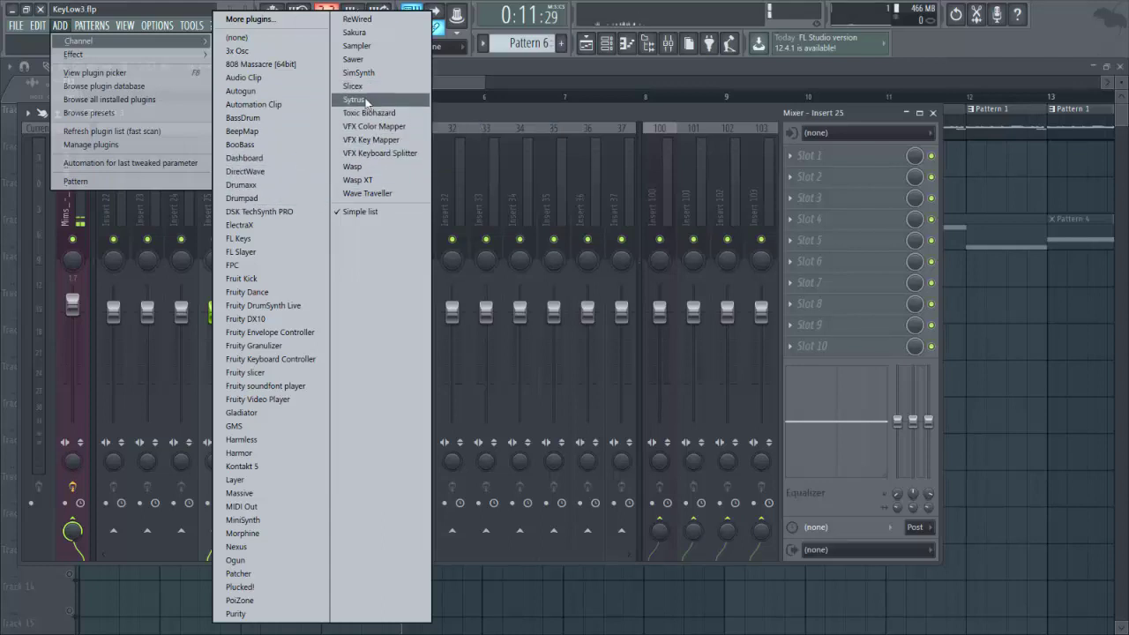
left_click(491, 117)
Step: Bring the KeyLow3 Playlist back in front of the mixer
left_click(323, 79)
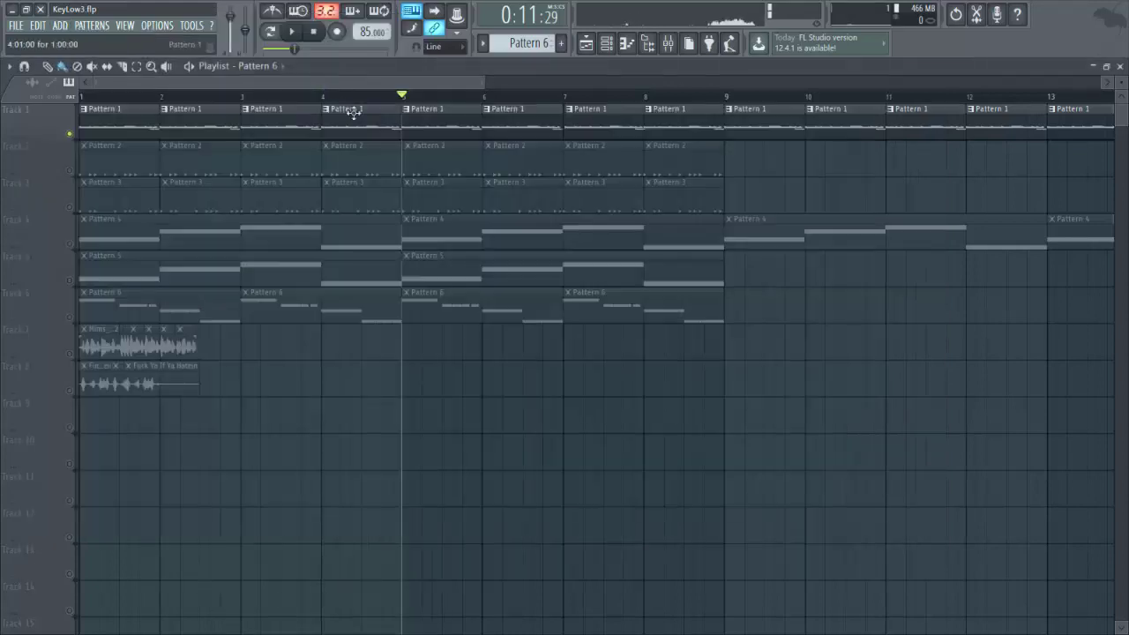